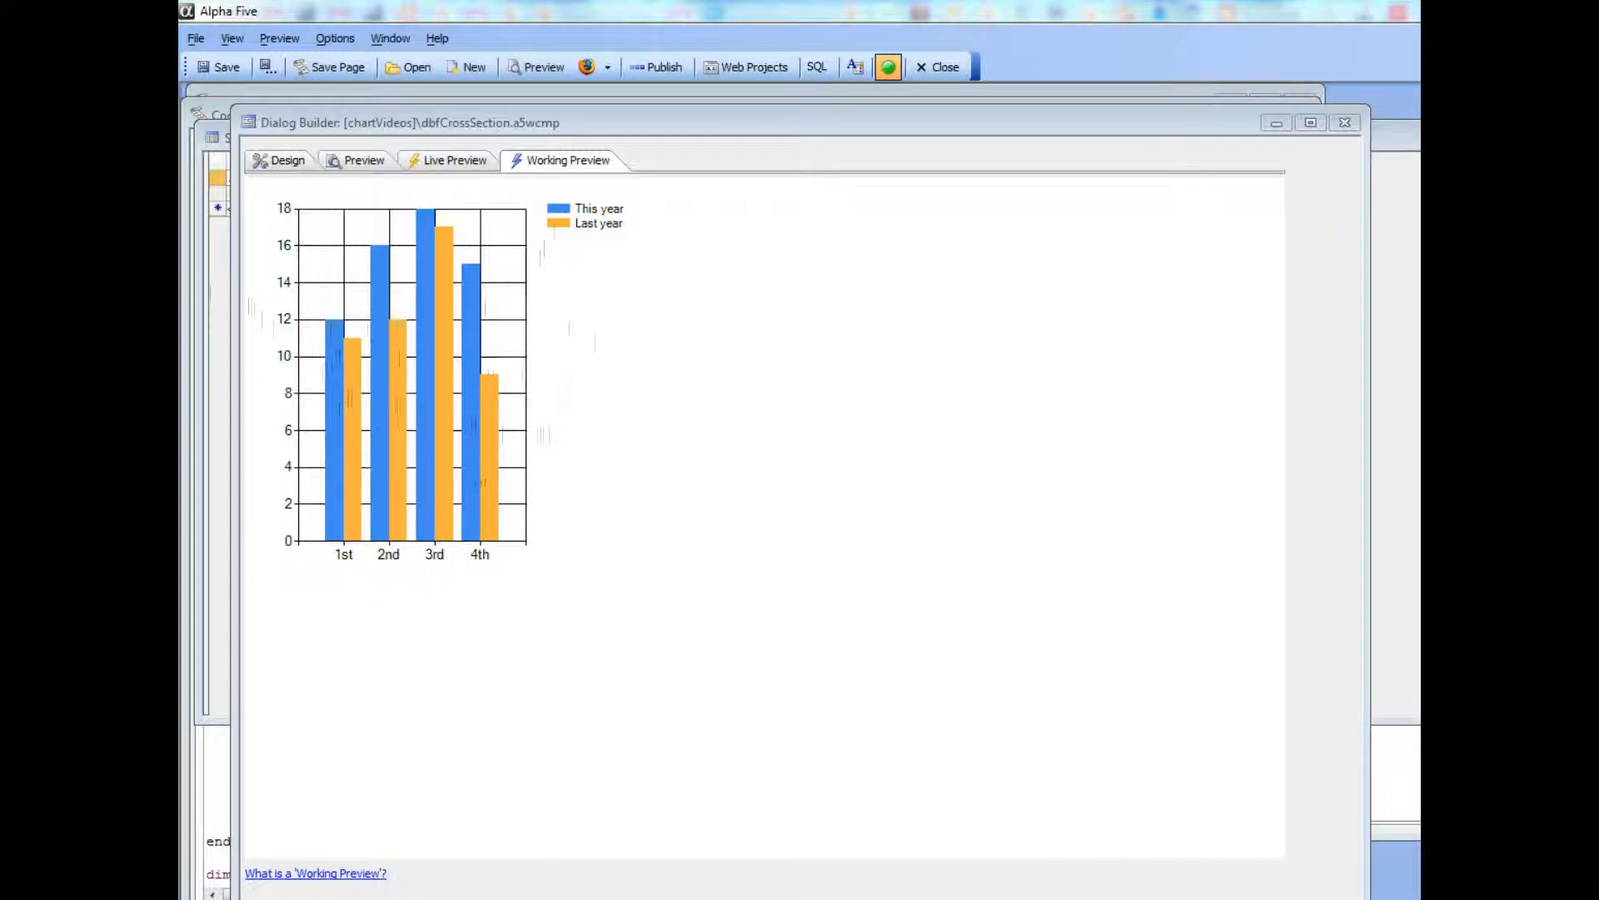
- Move the Dialog Builder window clear of the Salesdata_xsection table and examine its quarterly sales columns
click(527, 124)
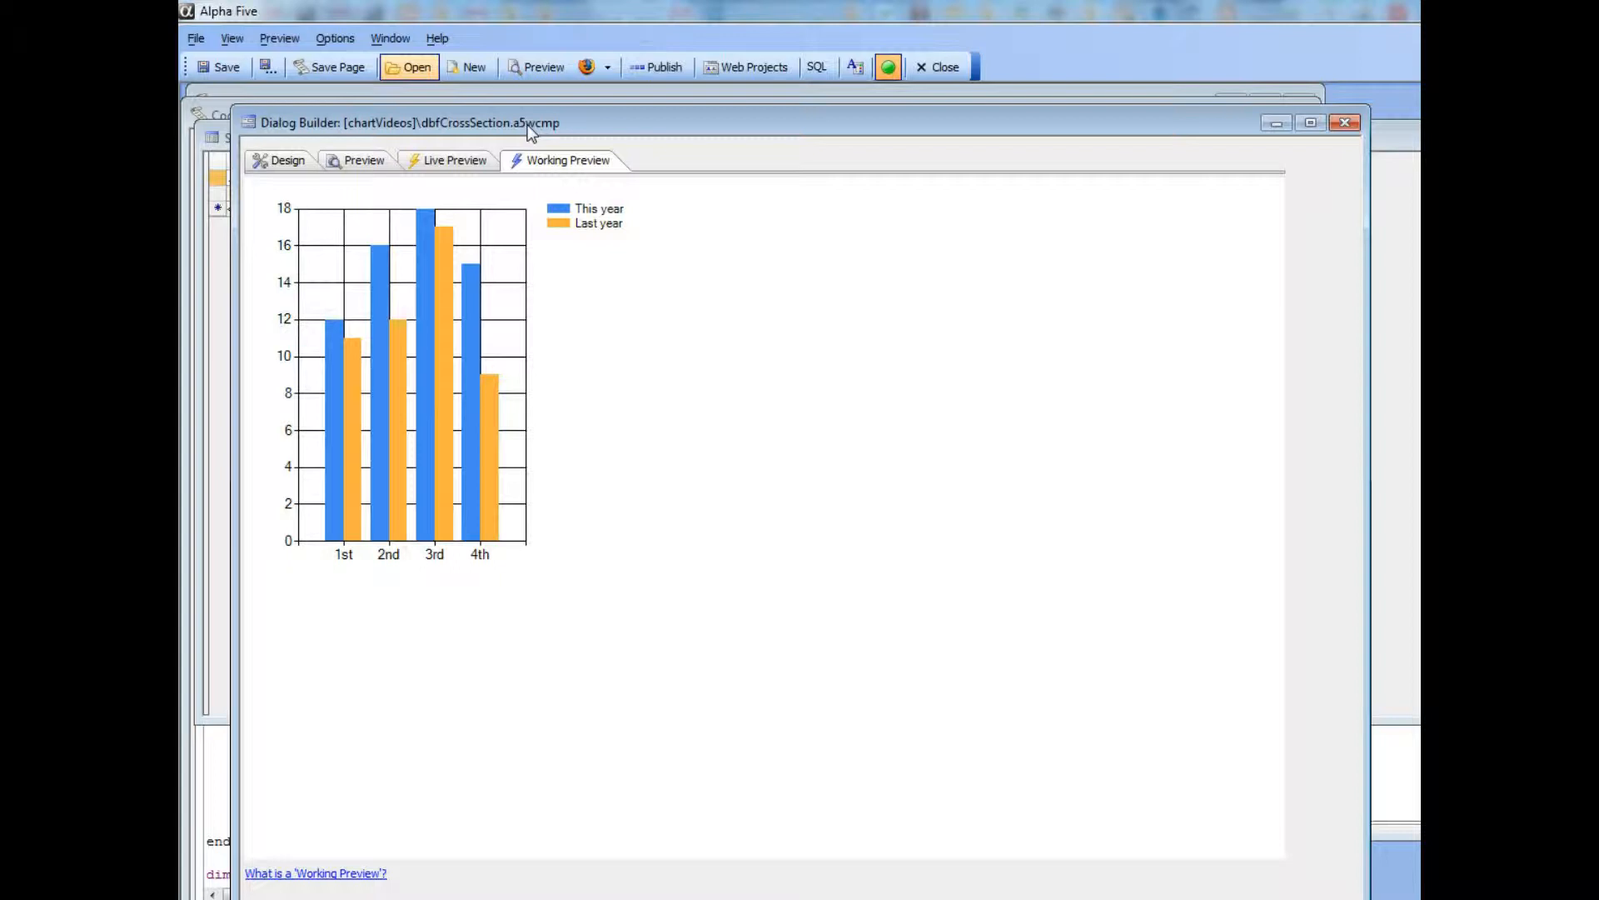
drag(528, 124, 578, 179)
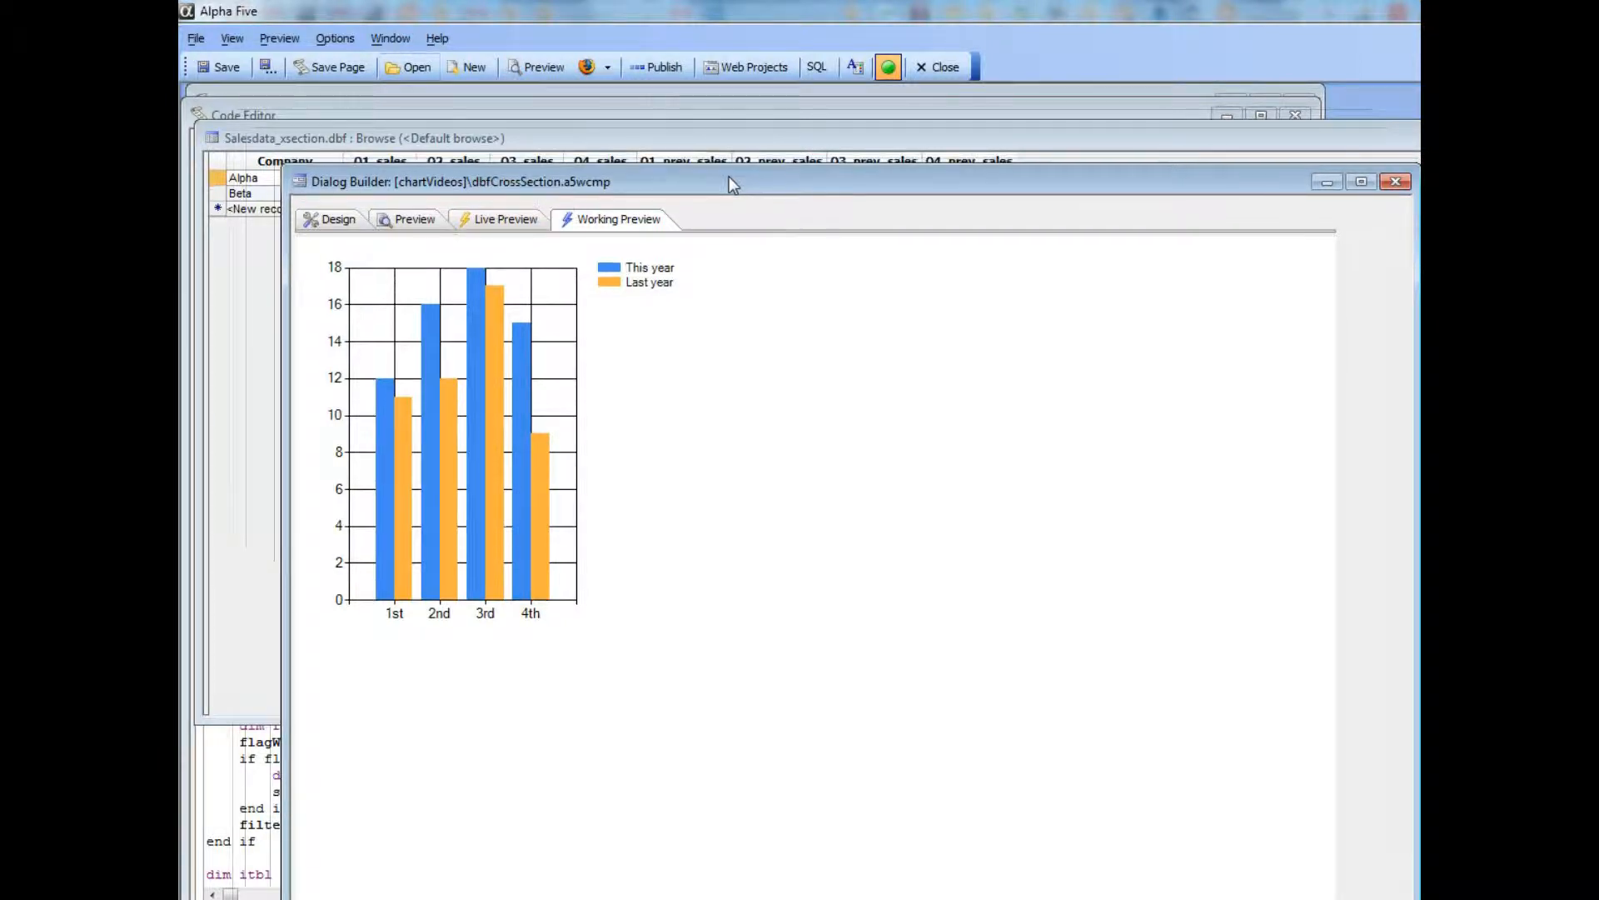
drag(730, 177, 701, 289)
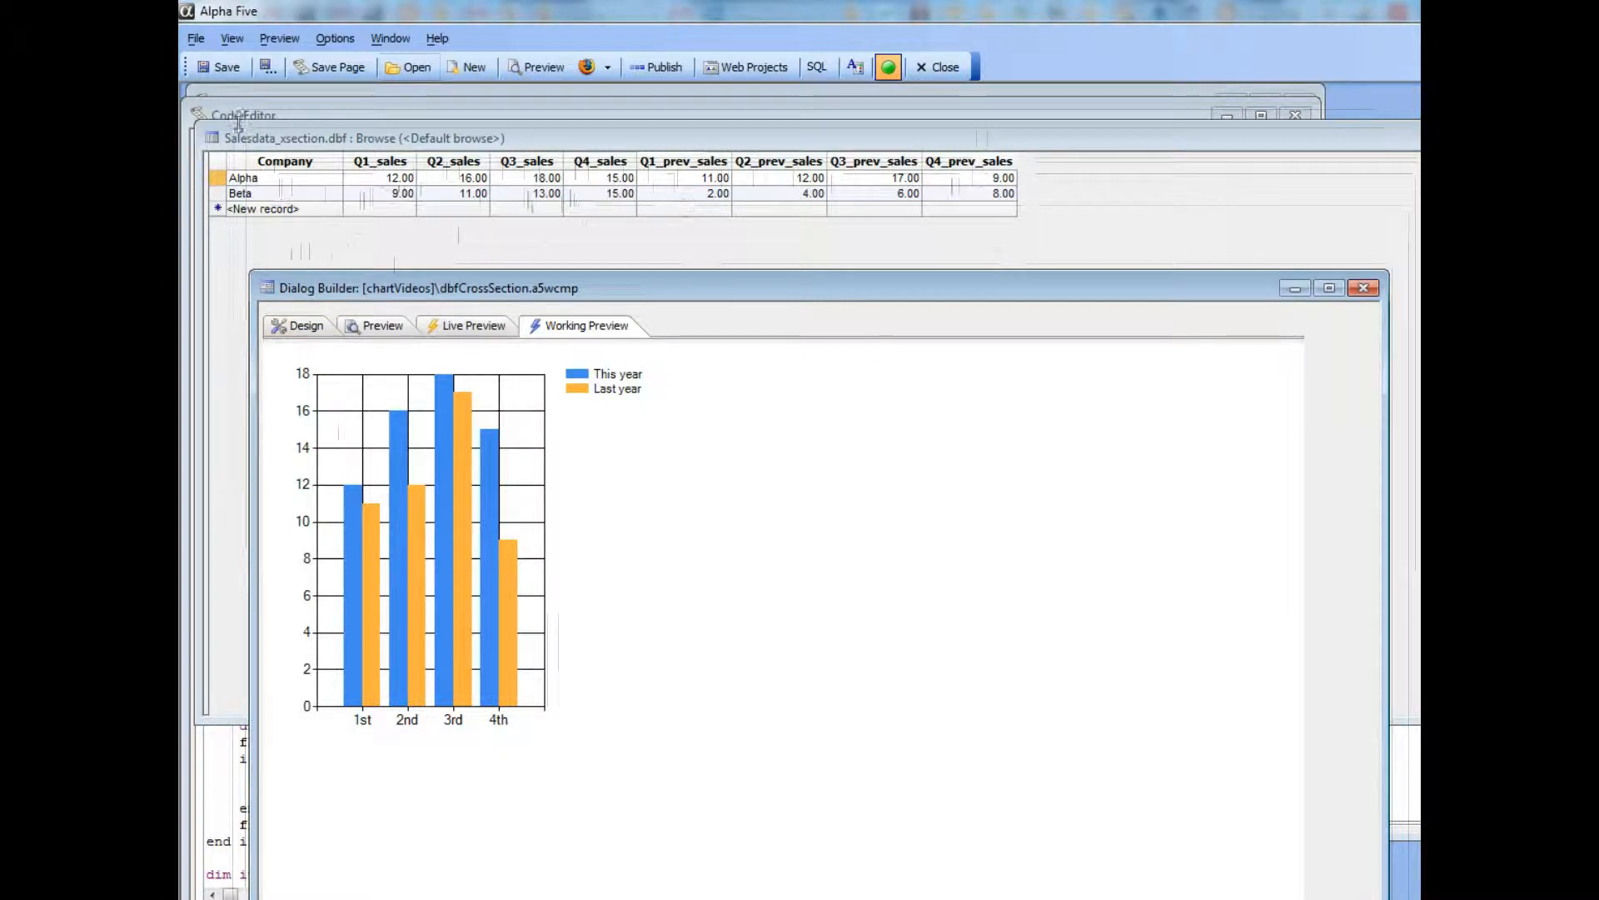
- Return the component to design mode and open the chart definition of the c1 control
click(299, 329)
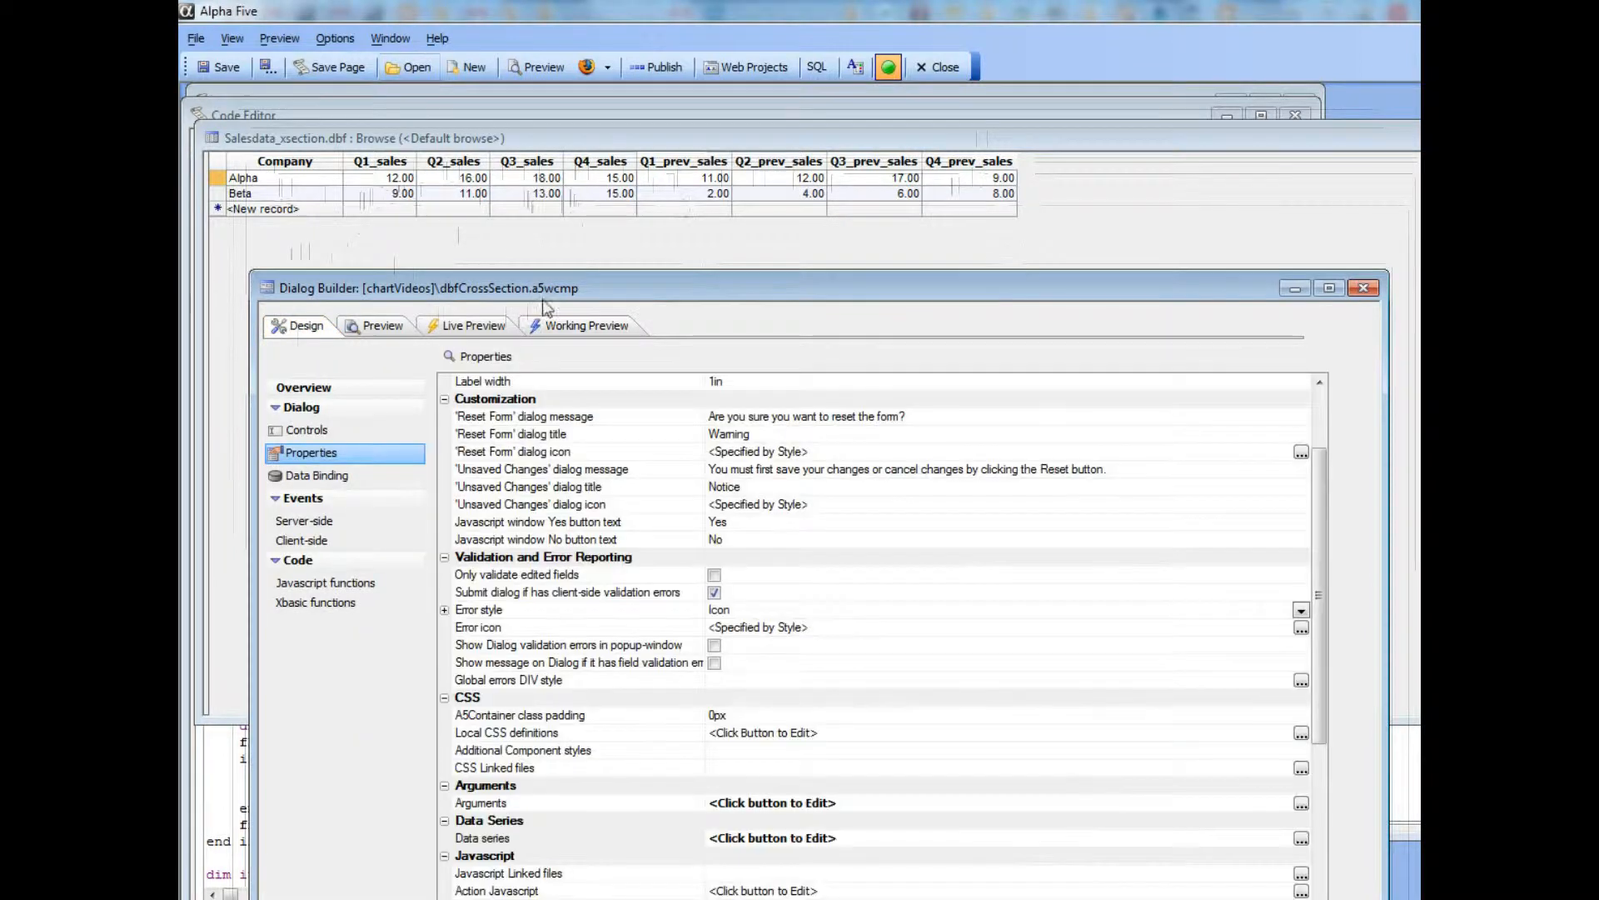
drag(575, 293, 514, 149)
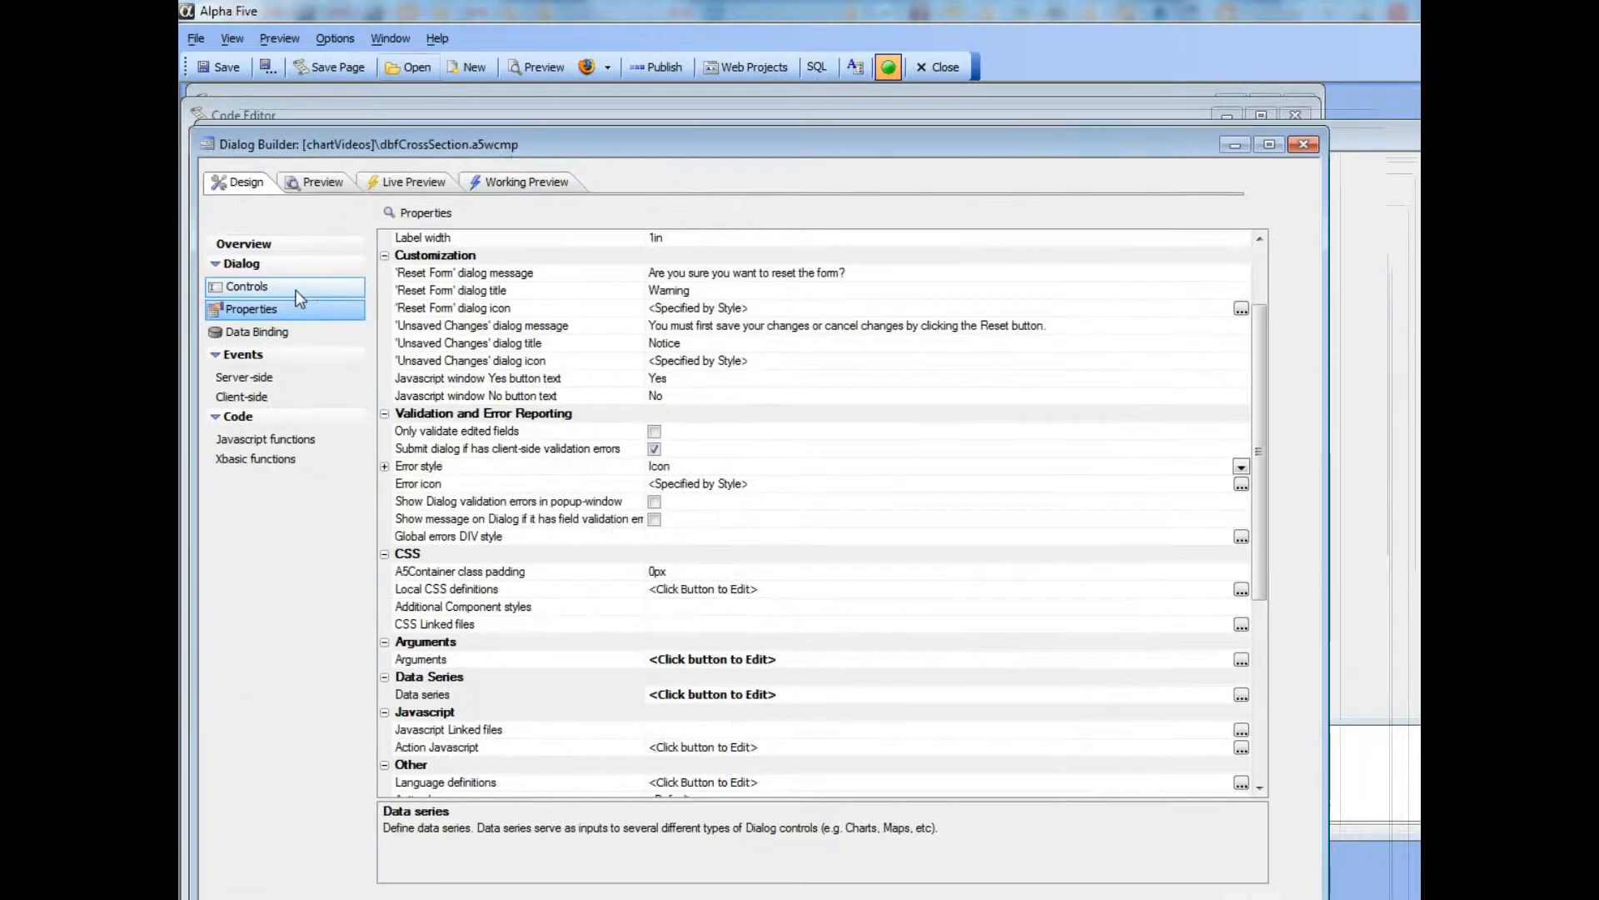
click(254, 286)
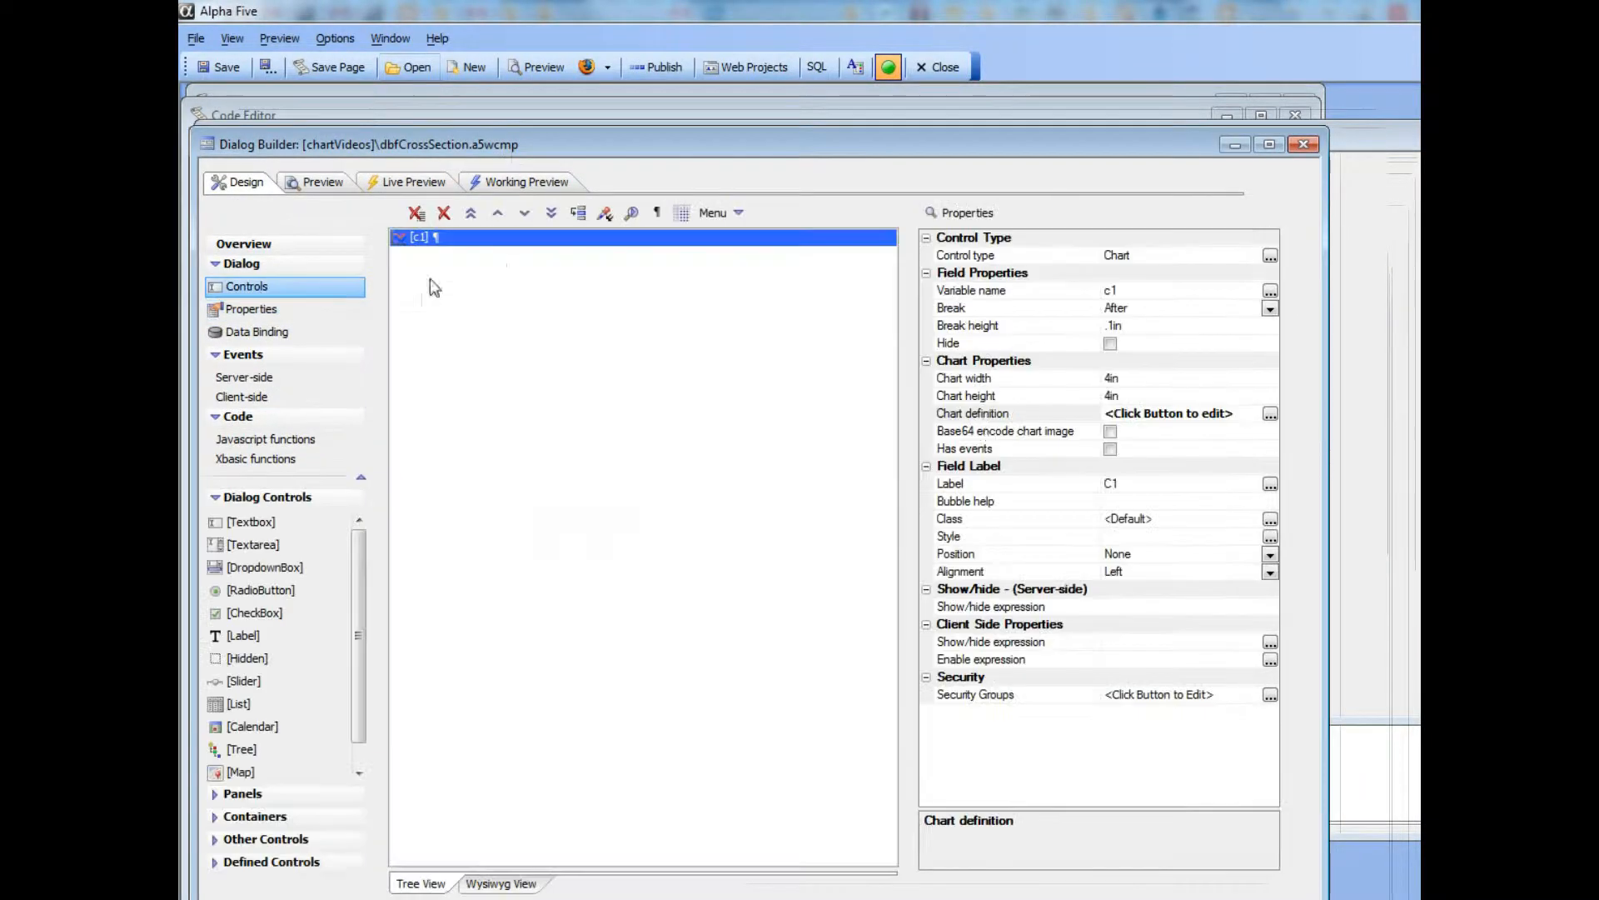
double_click(980, 416)
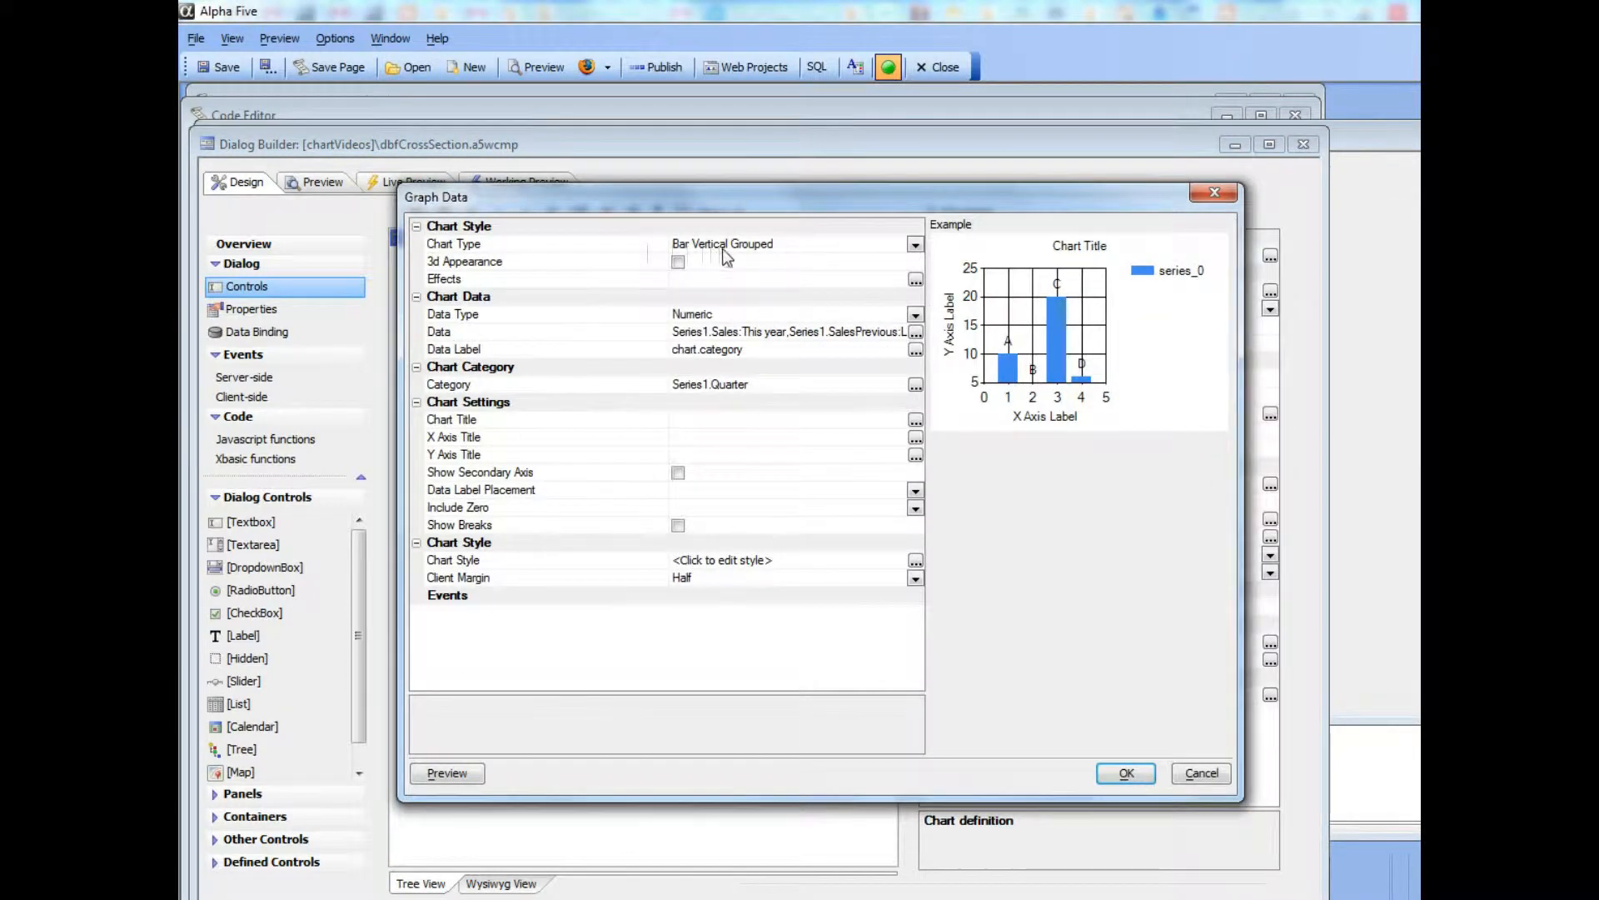
- Review the Series1.Sales and Series1.SalesPrevious entries in the chart's data, then accept the chart definition
click(916, 332)
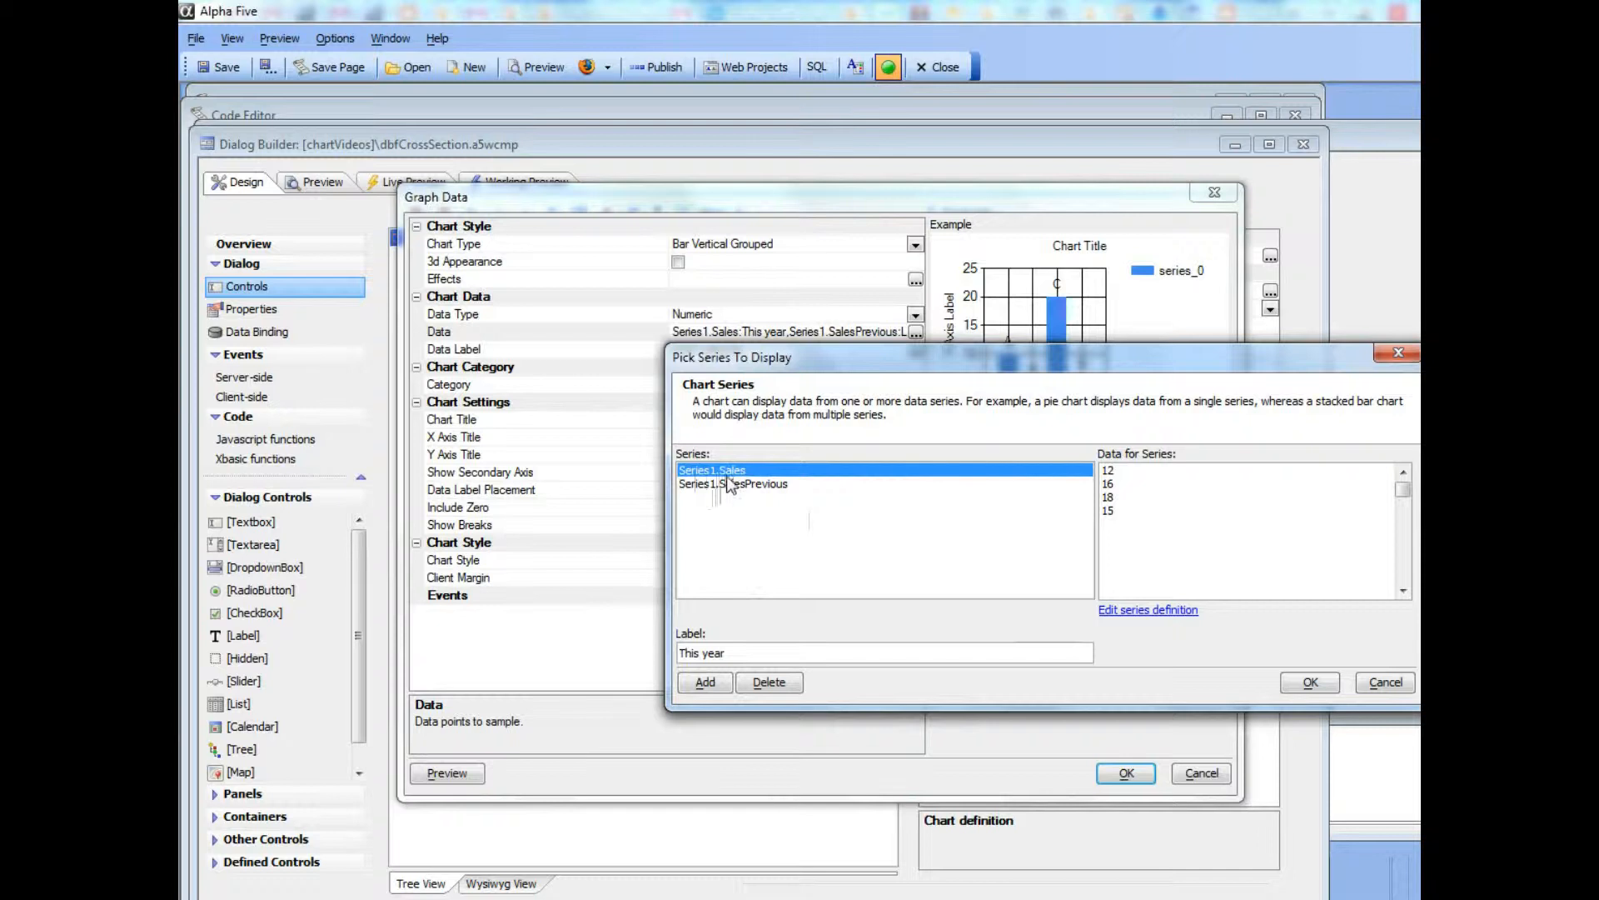
click(747, 488)
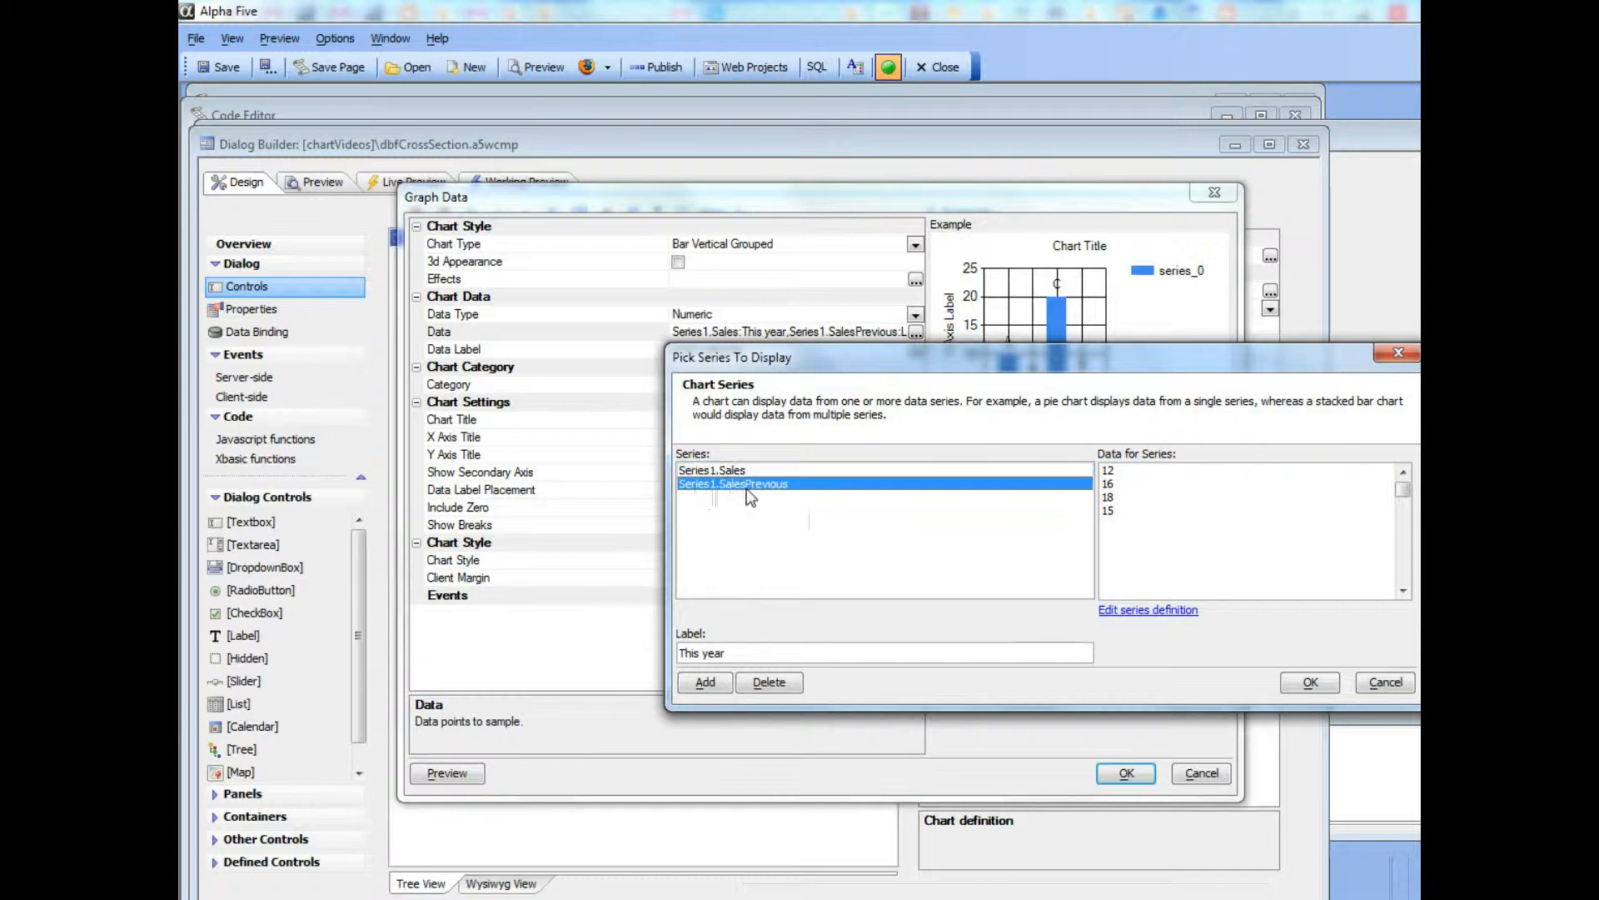
click(1310, 683)
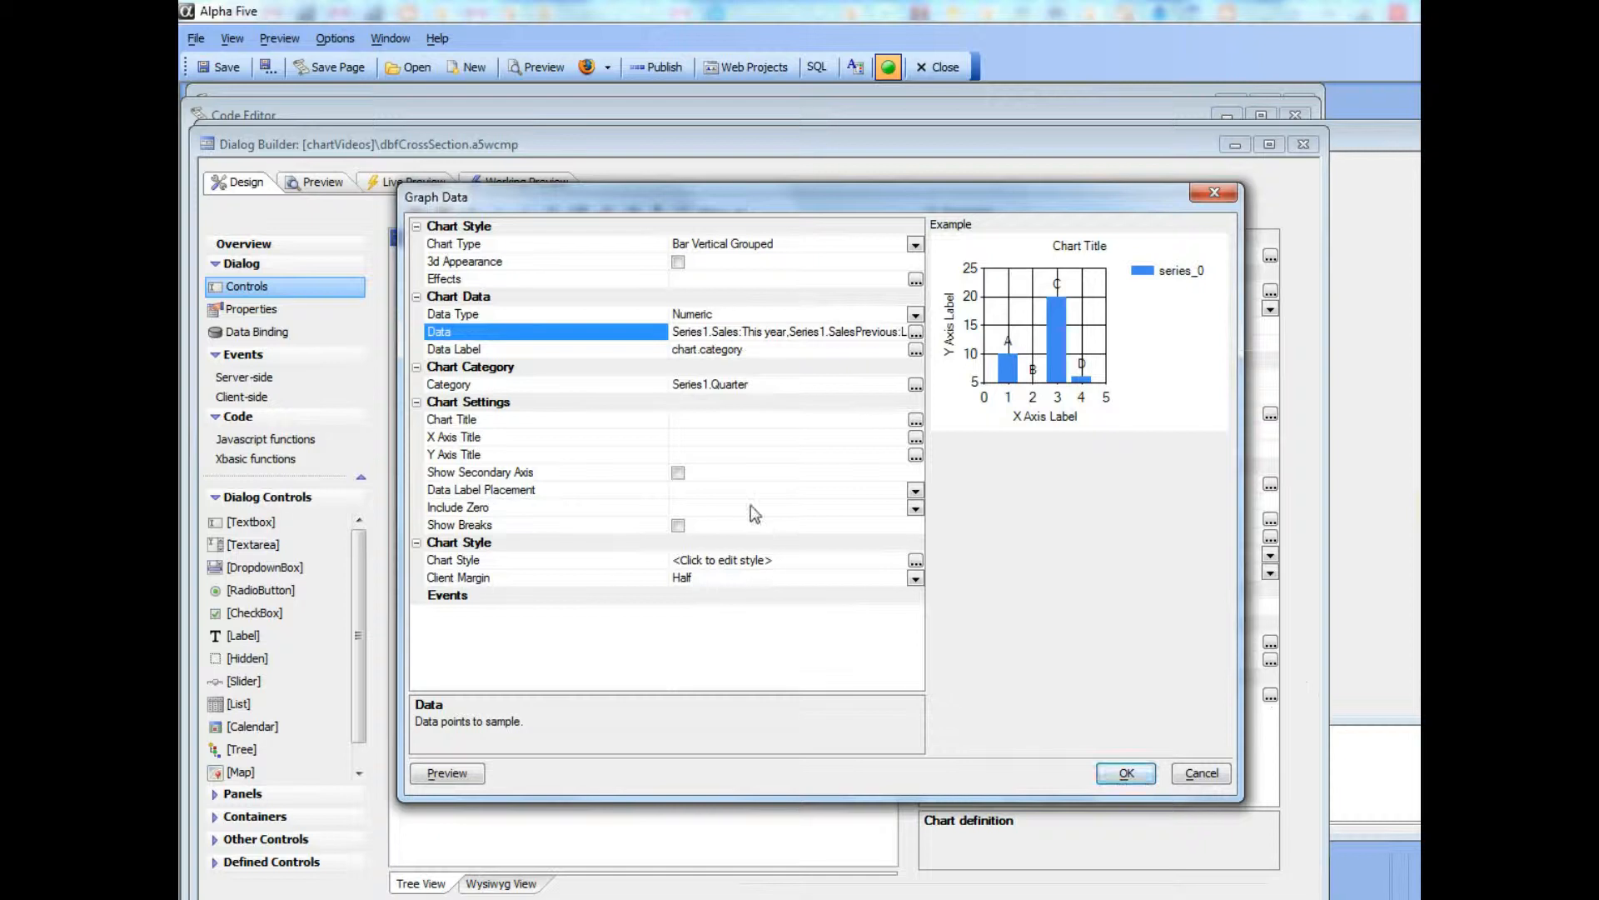
click(1126, 773)
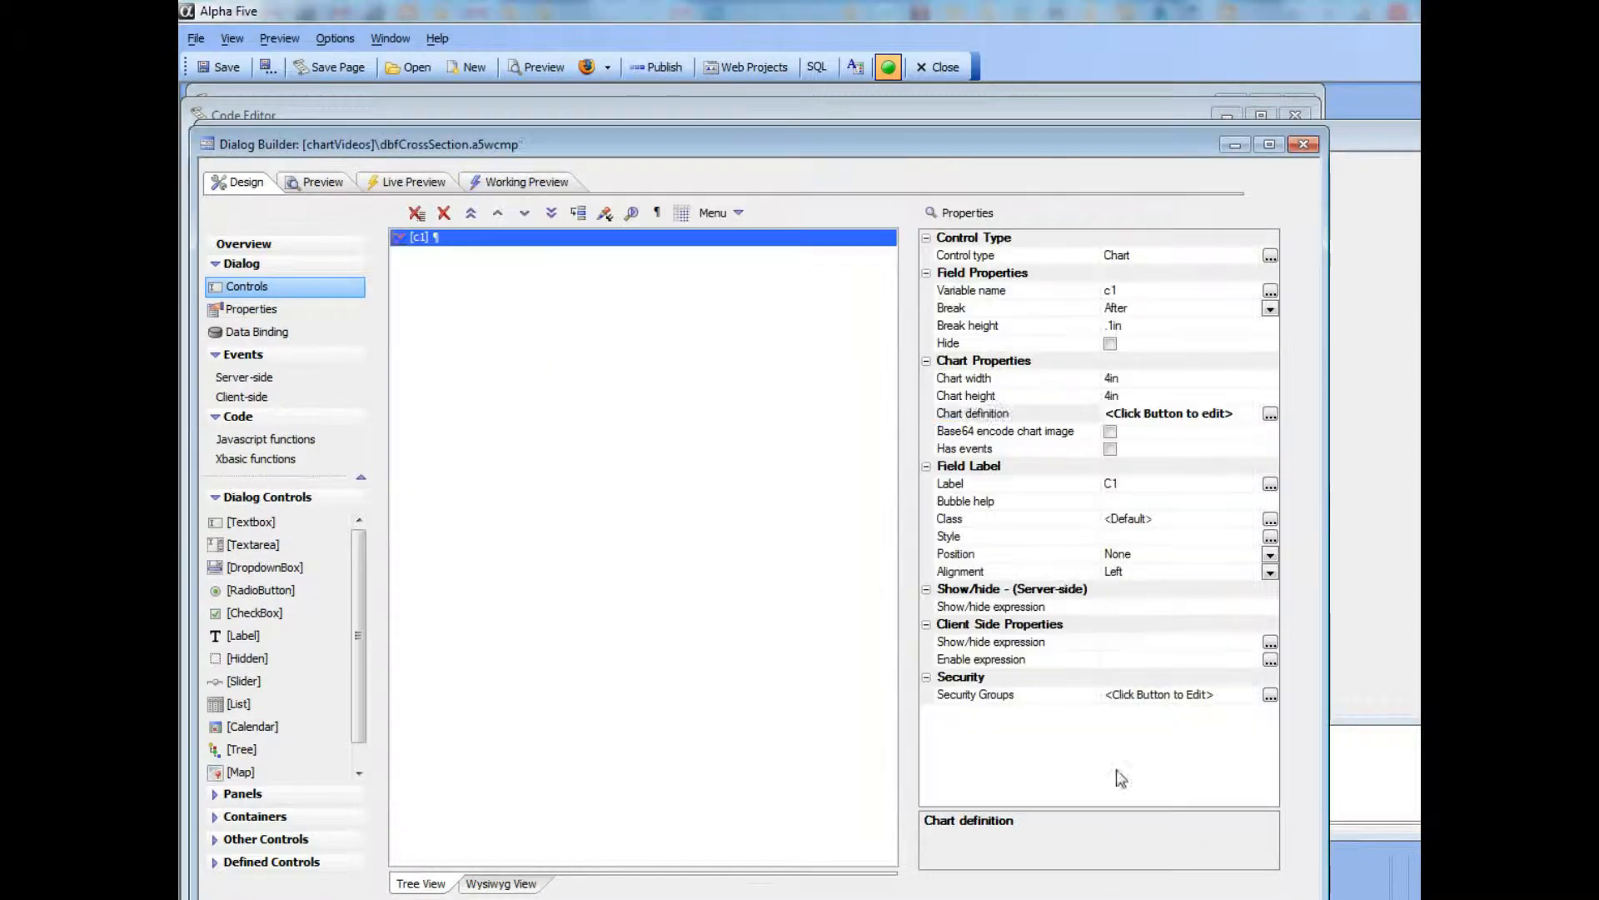
- Open the definition of the Series1 data series from the dialog's properties
click(269, 311)
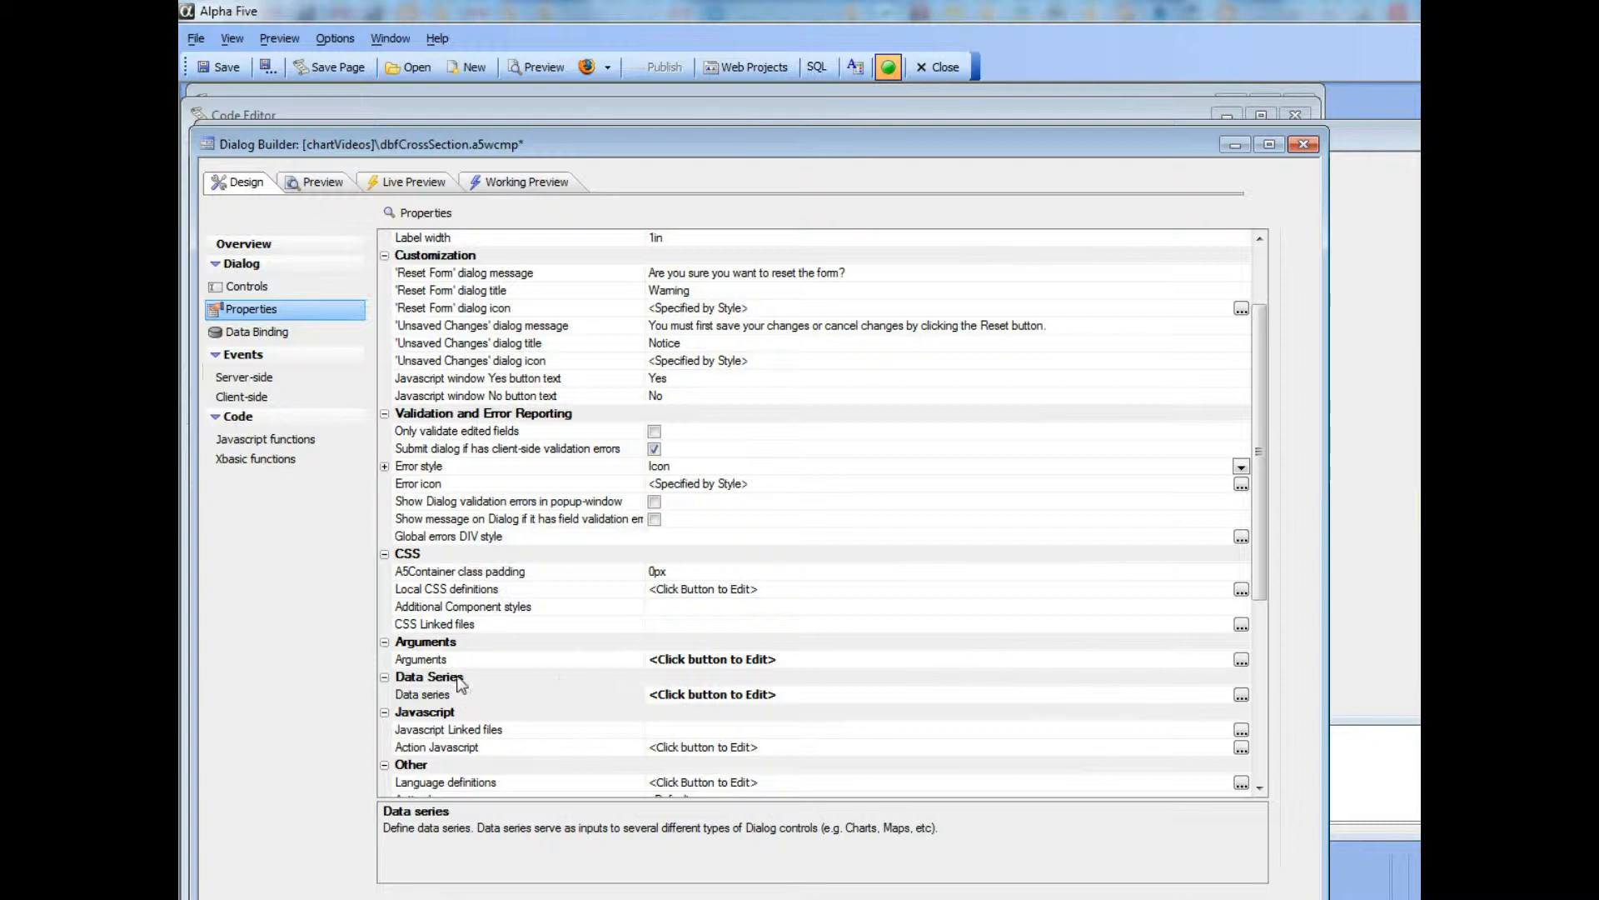
double_click(471, 691)
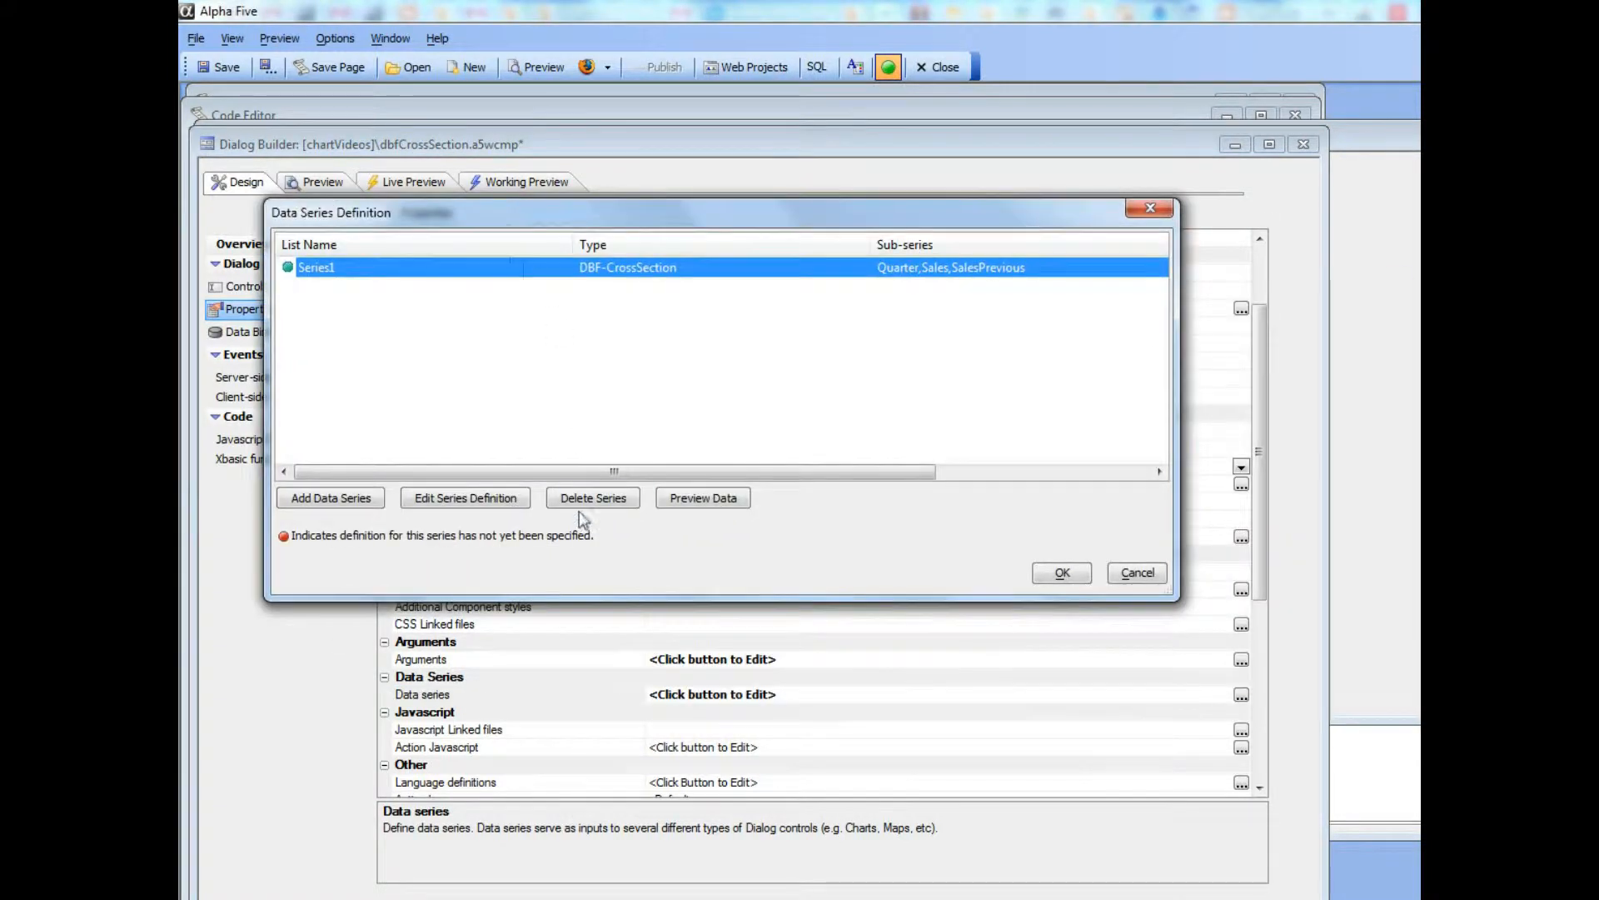
click(457, 500)
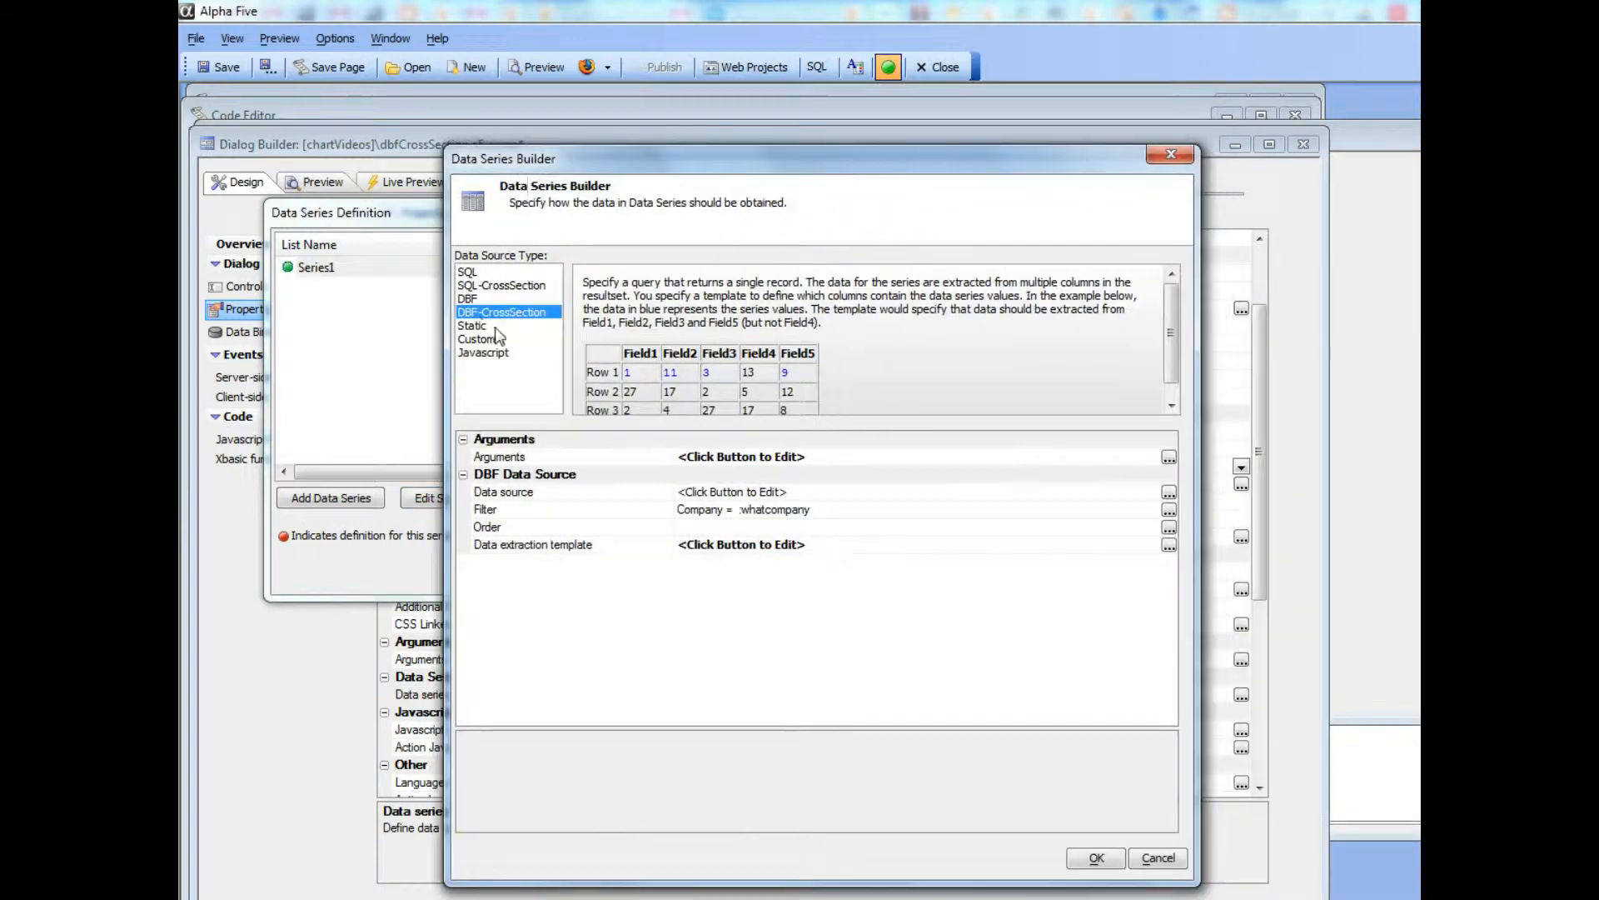
- Examine the whatCompany argument and the filter that uses it in the data series definition
double_click(551, 454)
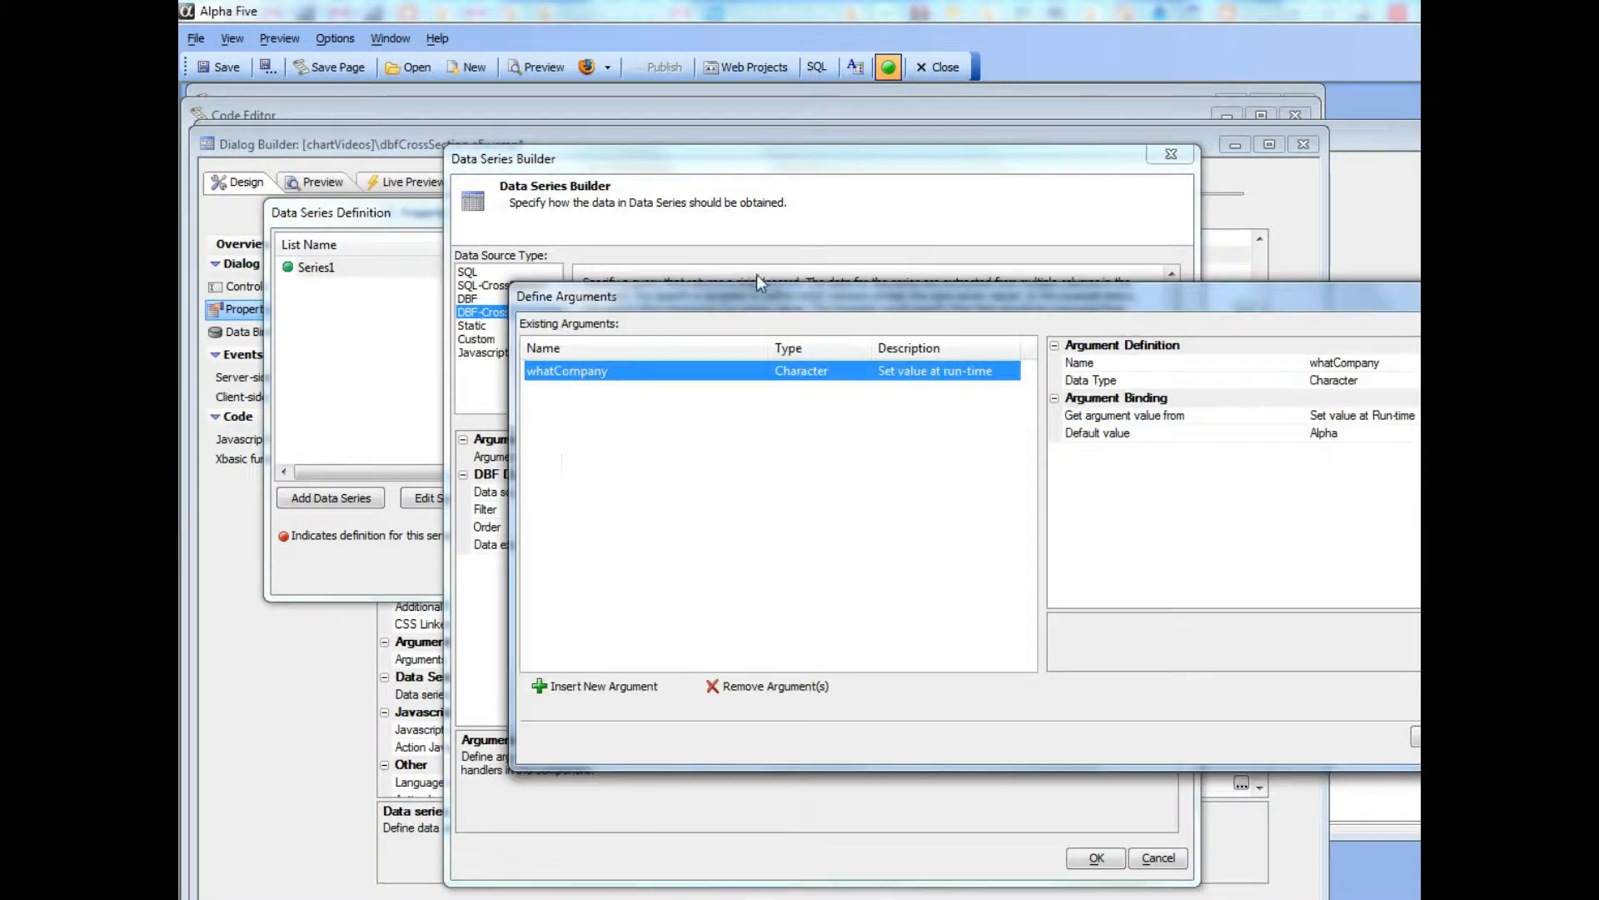
drag(799, 293, 555, 248)
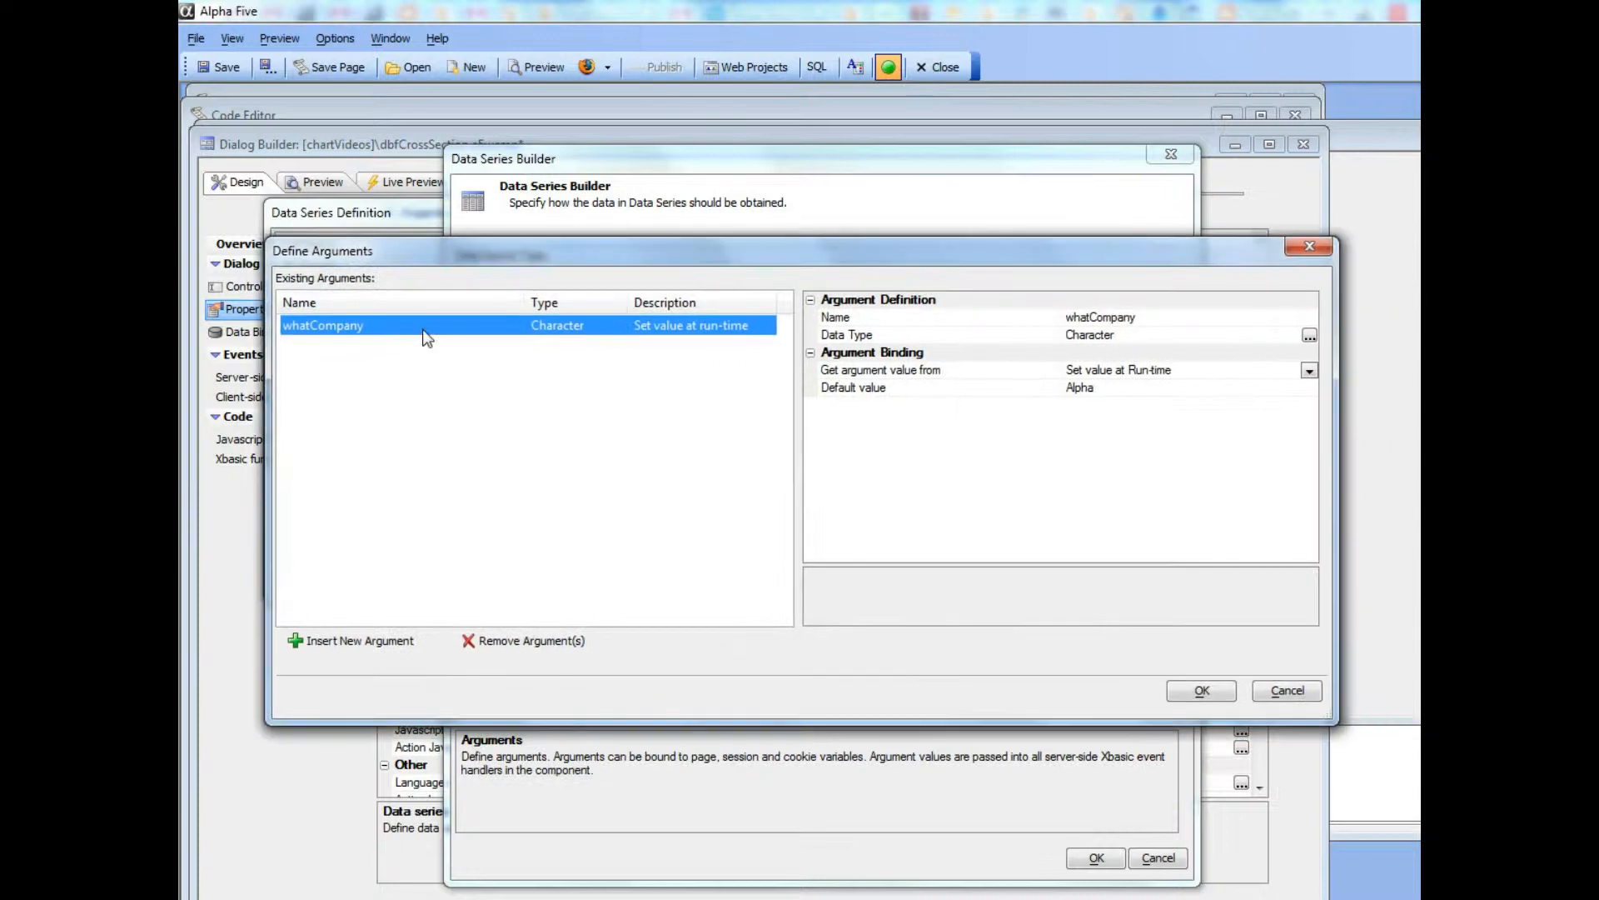
click(1202, 691)
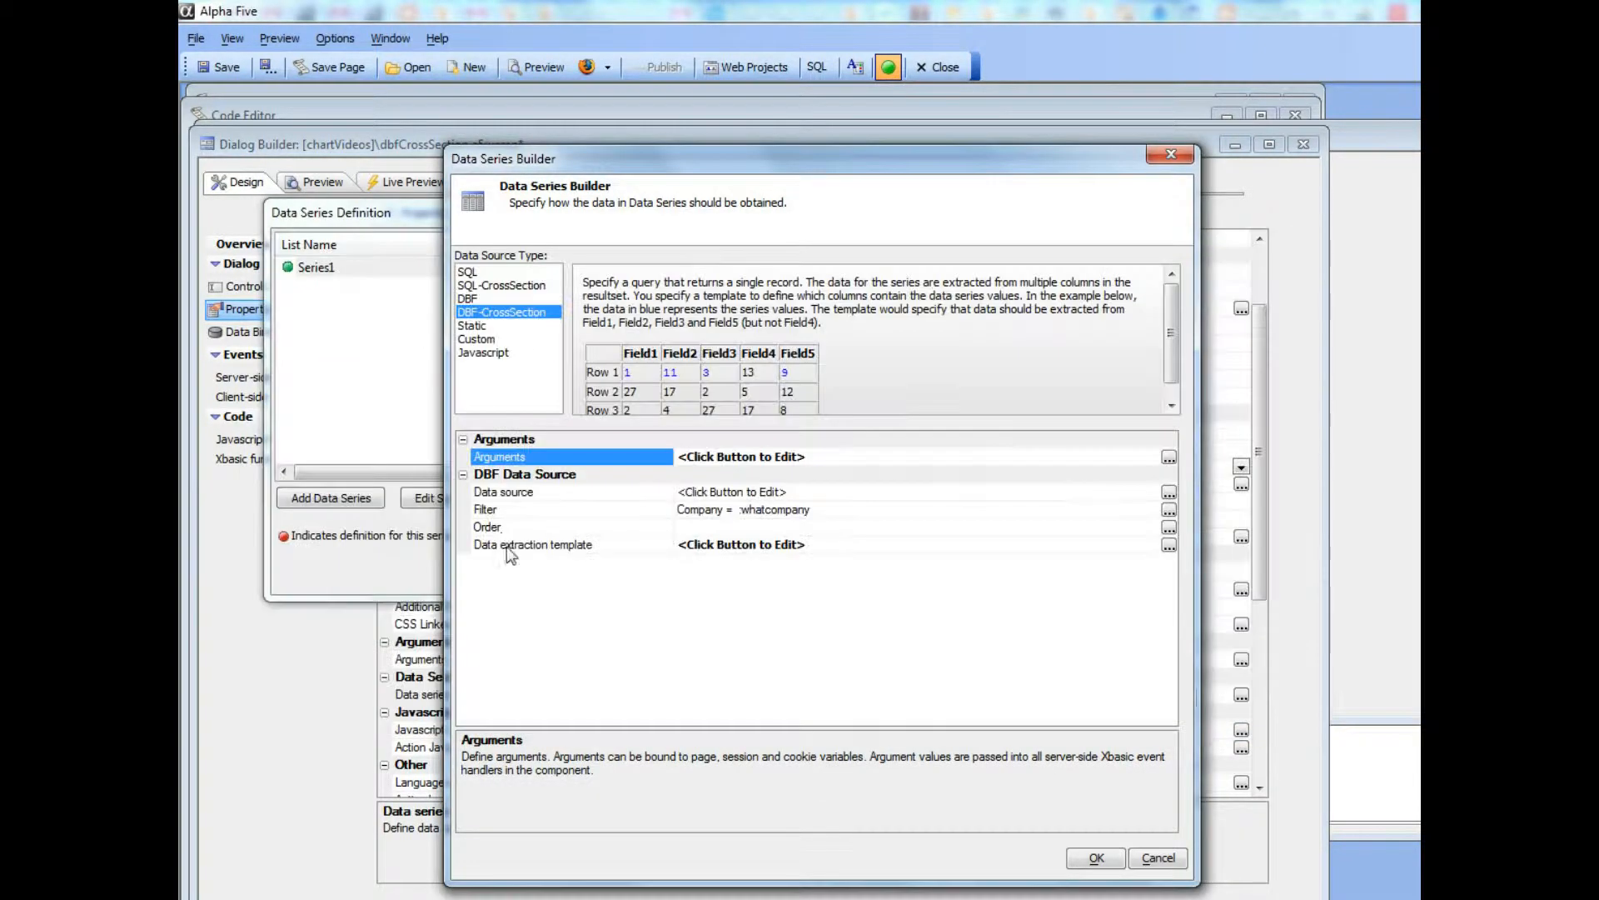
click(503, 510)
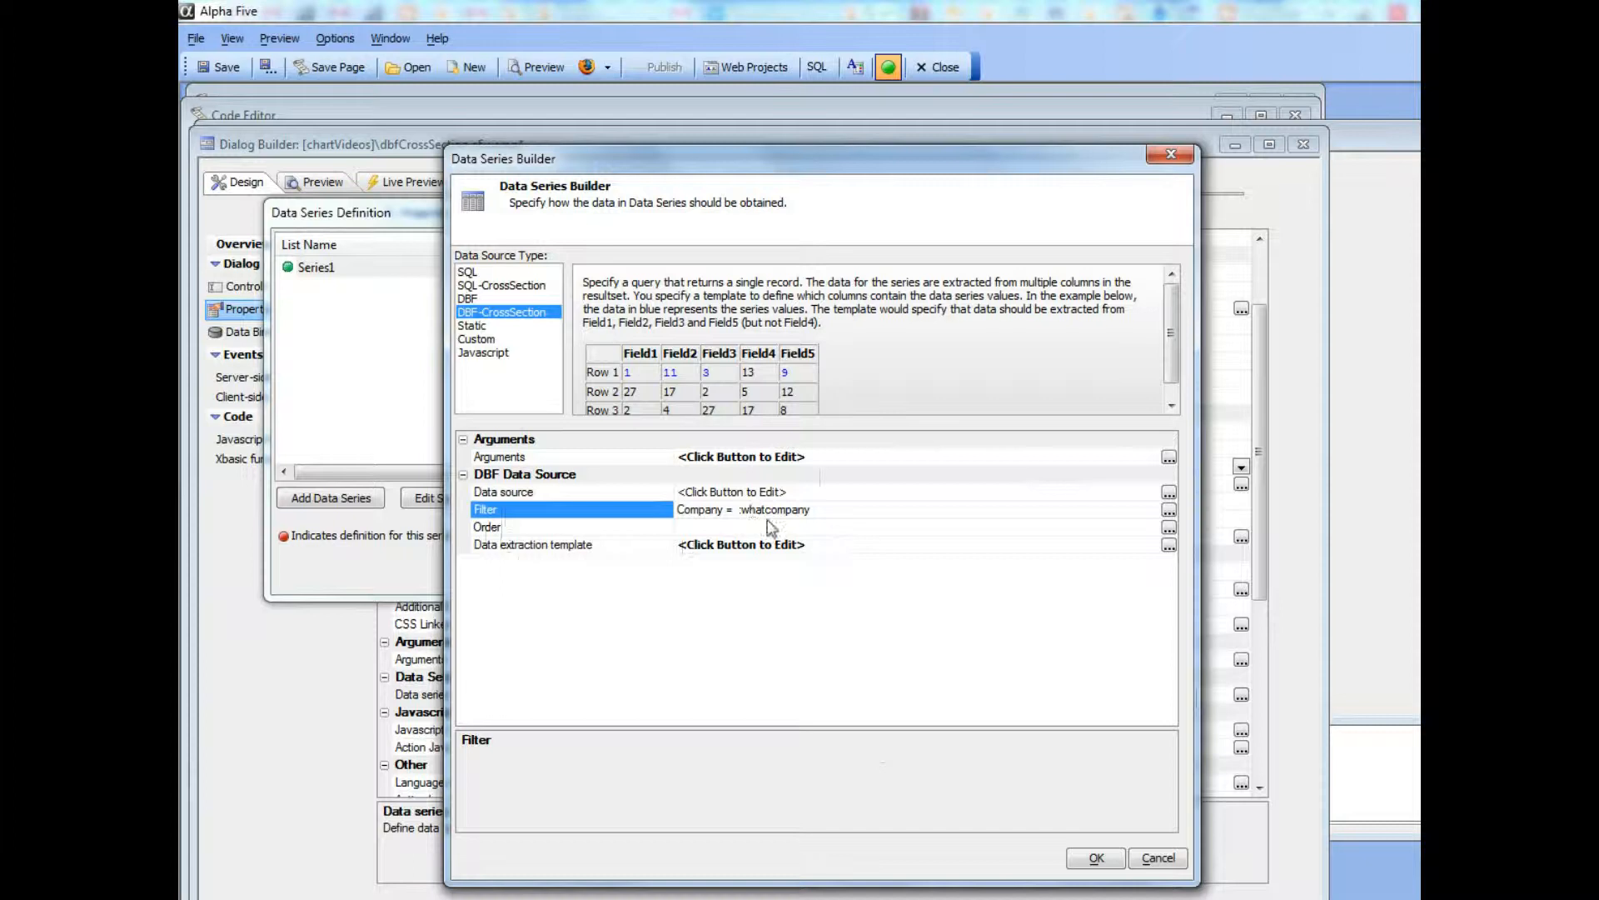
- Examine the data extraction template that maps the quarterly fields to sub-series, then accept the series definition
double_click(611, 548)
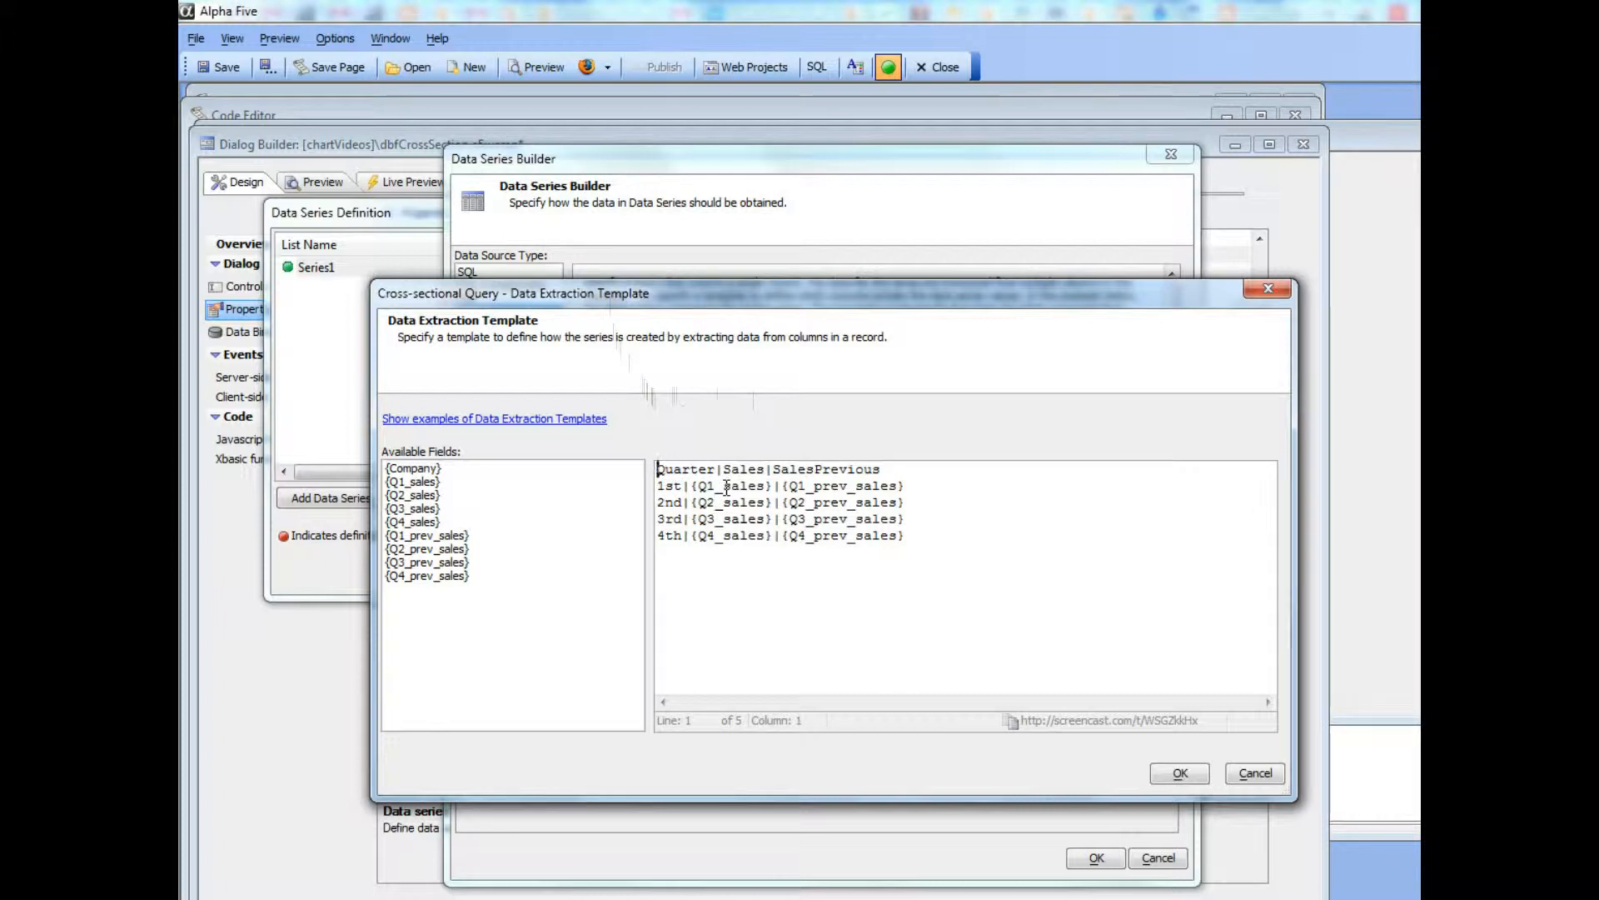
key(Right)
key(Right)
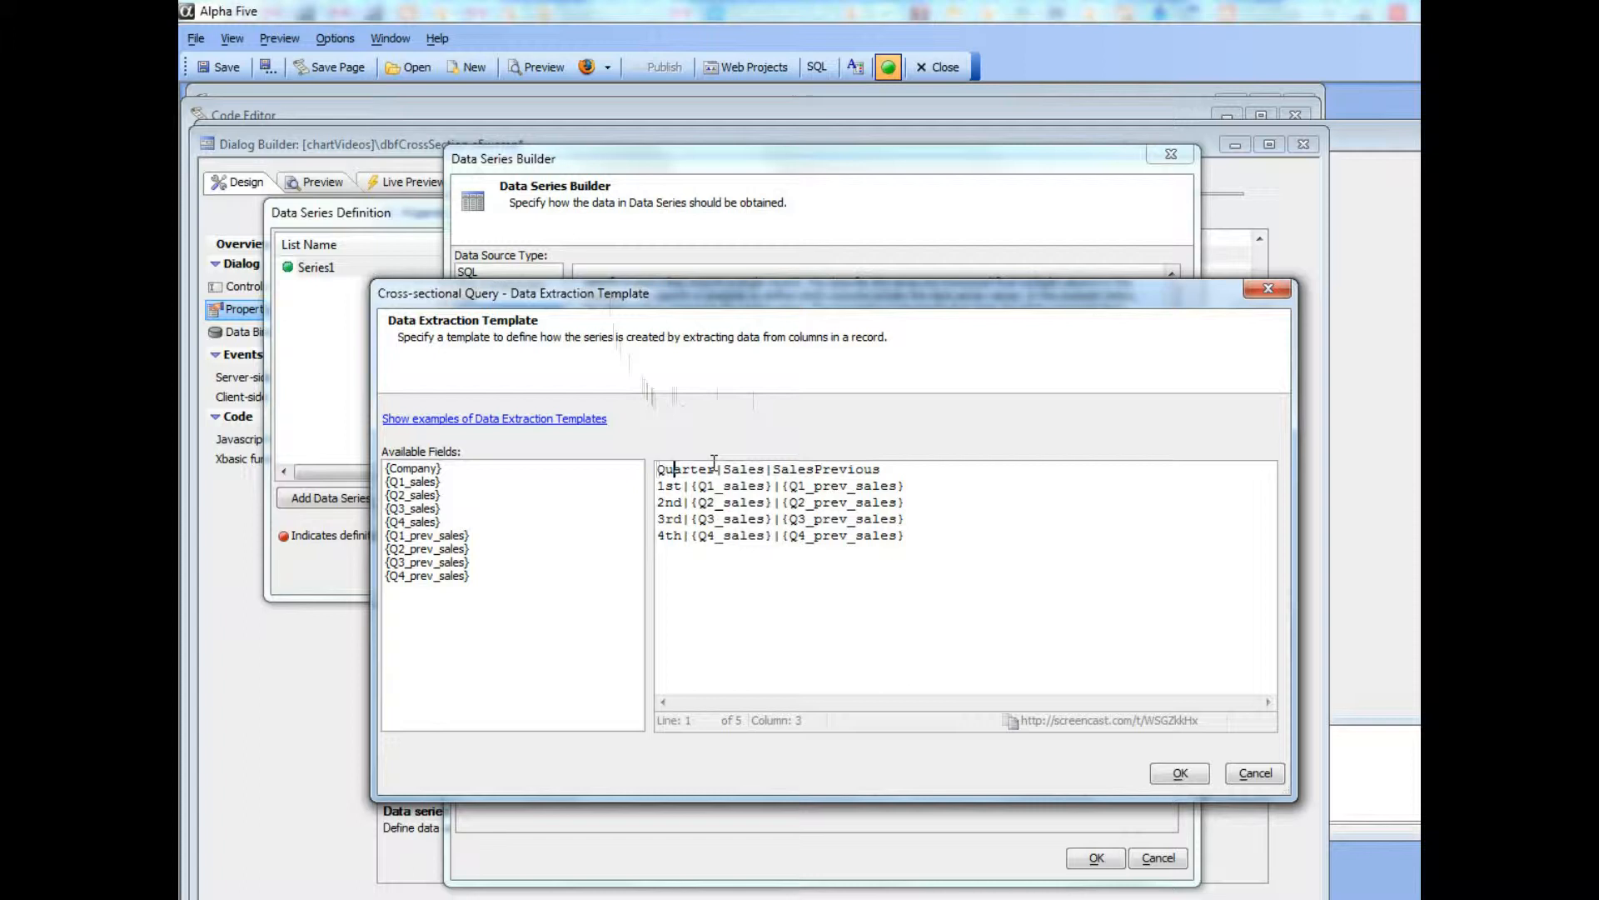
click(727, 471)
click(1162, 780)
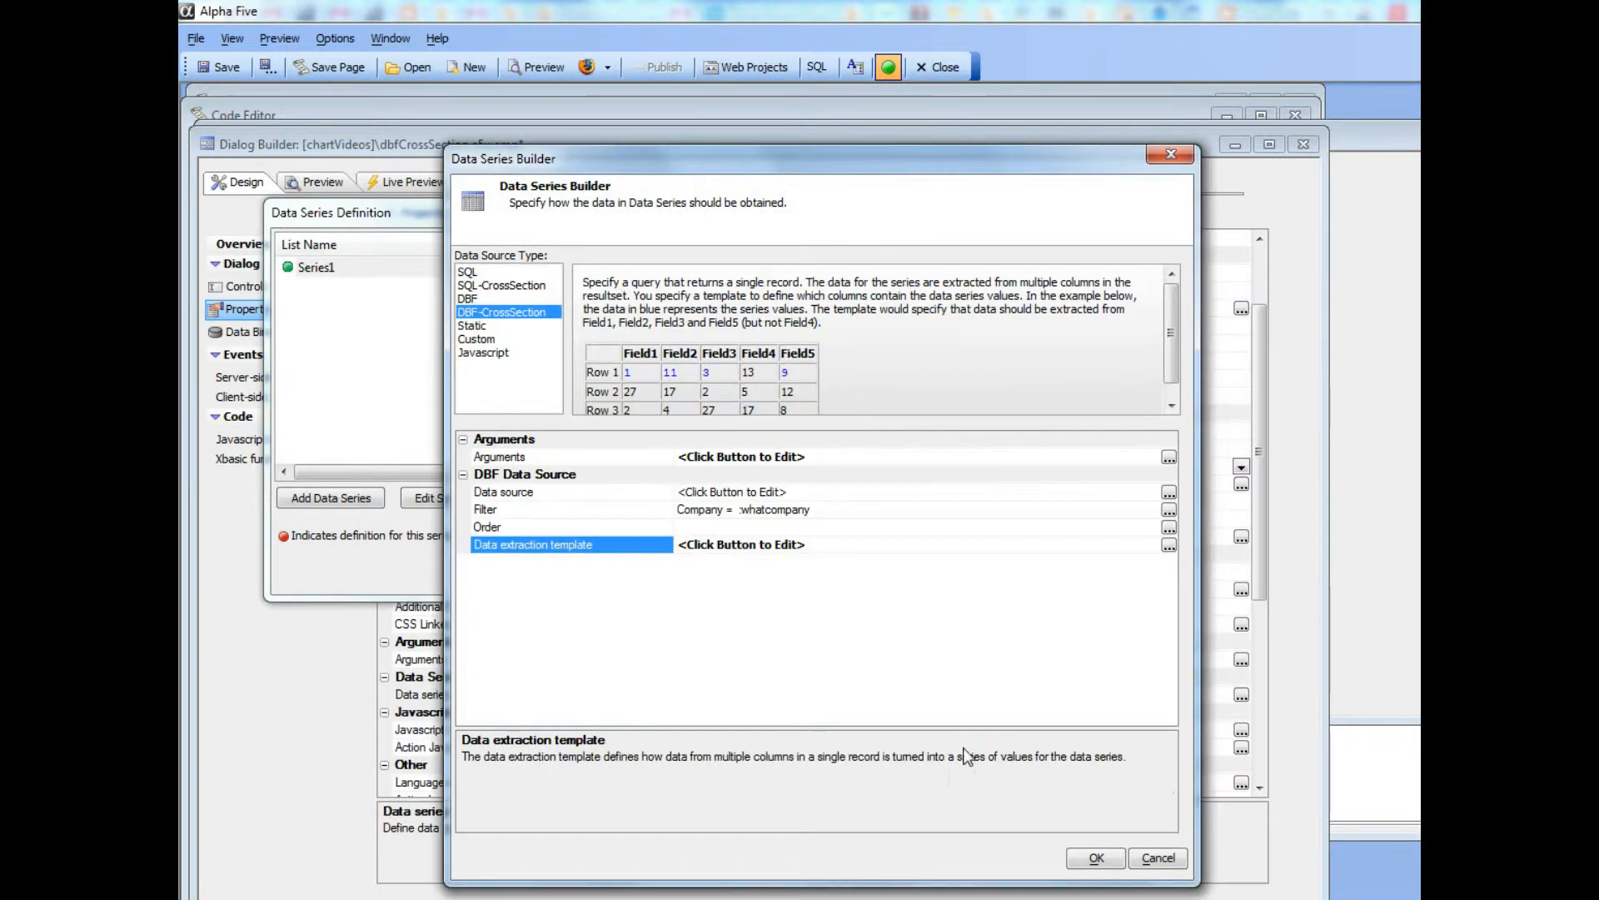
click(1091, 858)
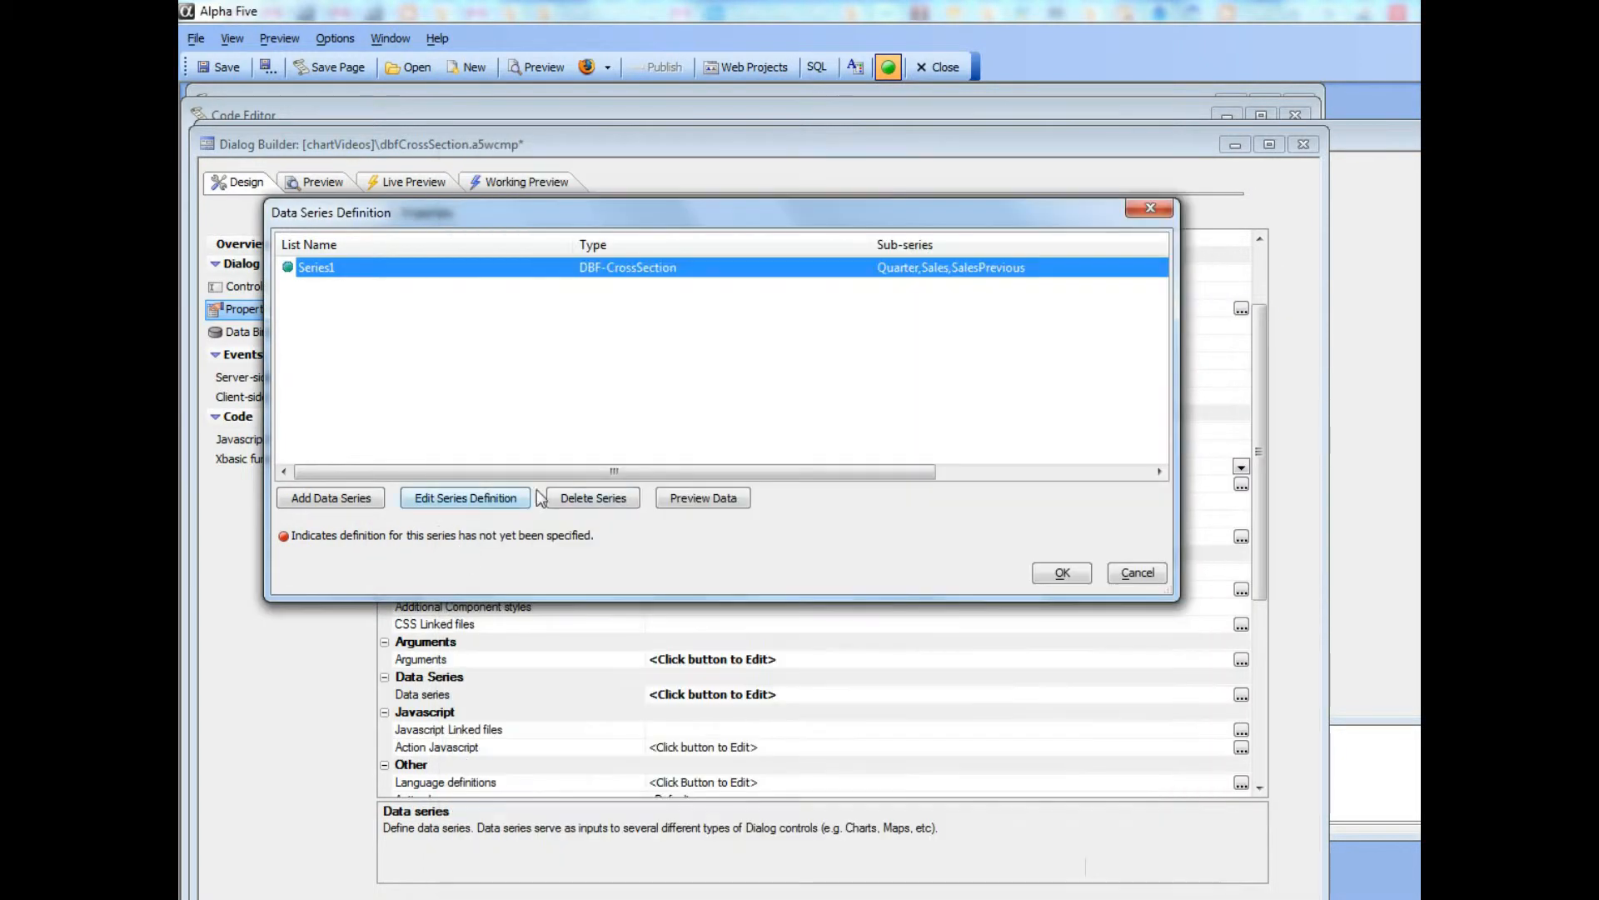
- Preview the data of Series1's Quarter sub-series
click(692, 498)
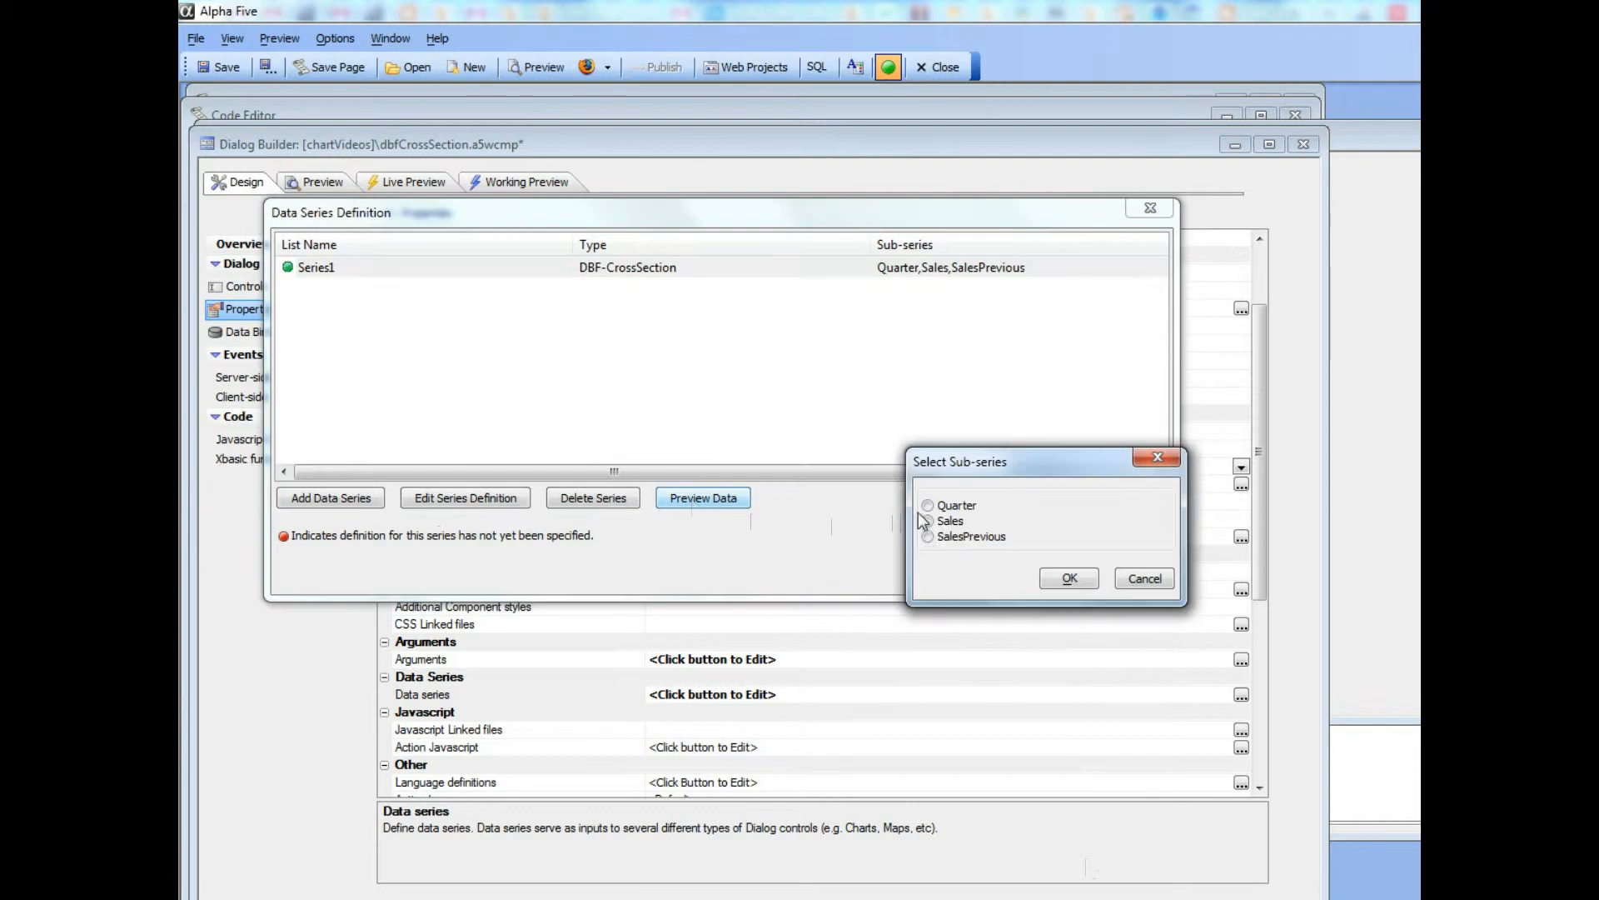
click(928, 506)
click(1078, 578)
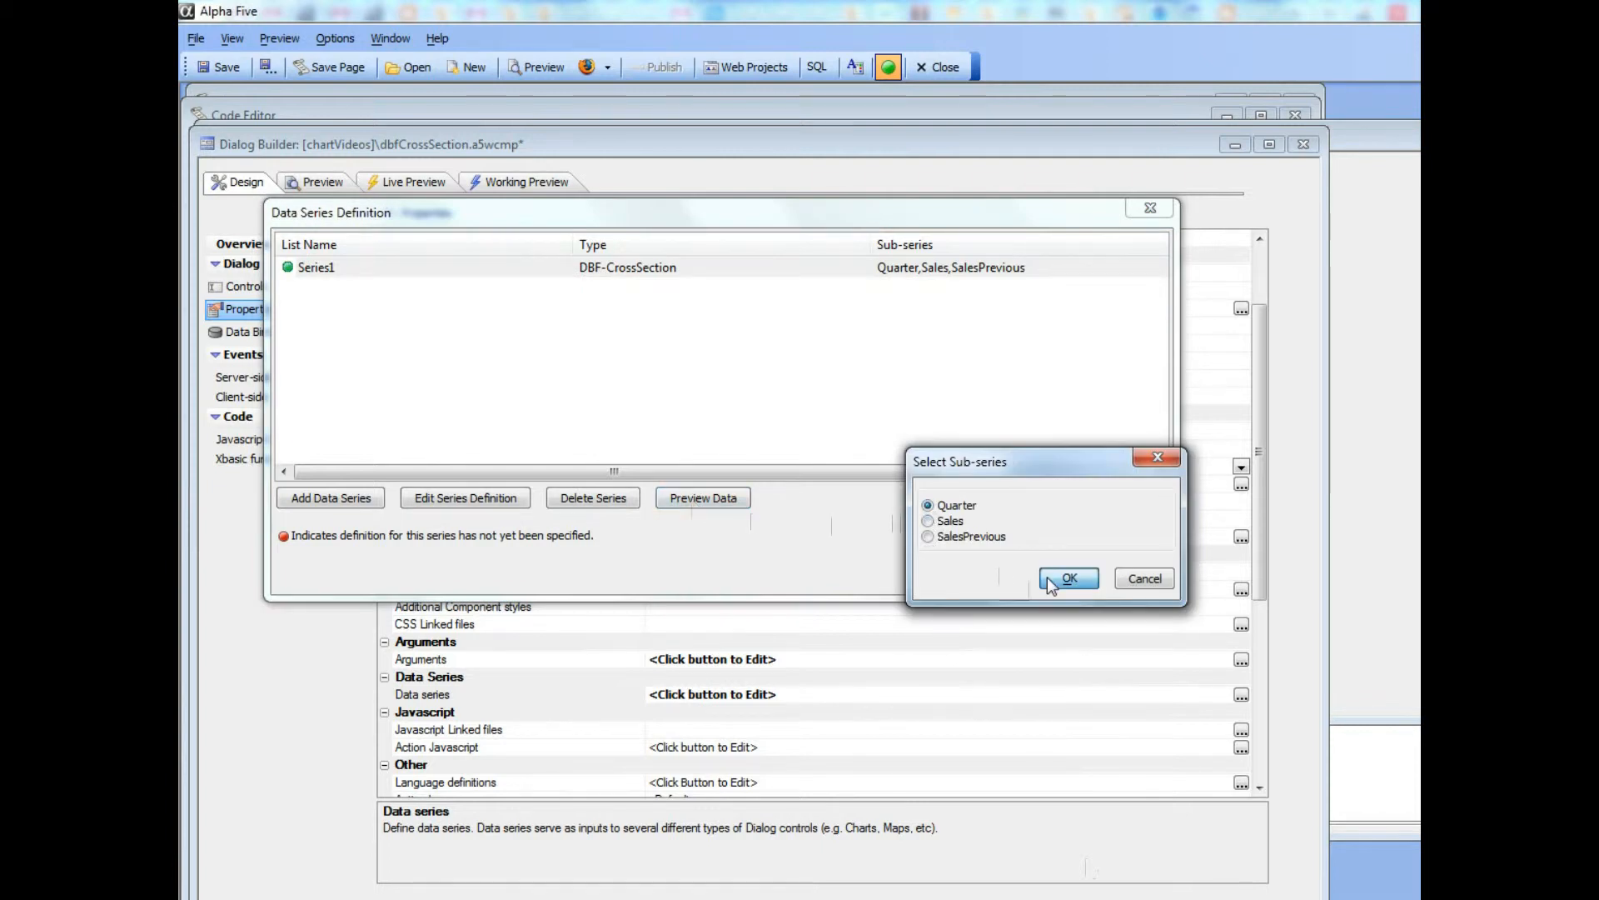
click(1160, 232)
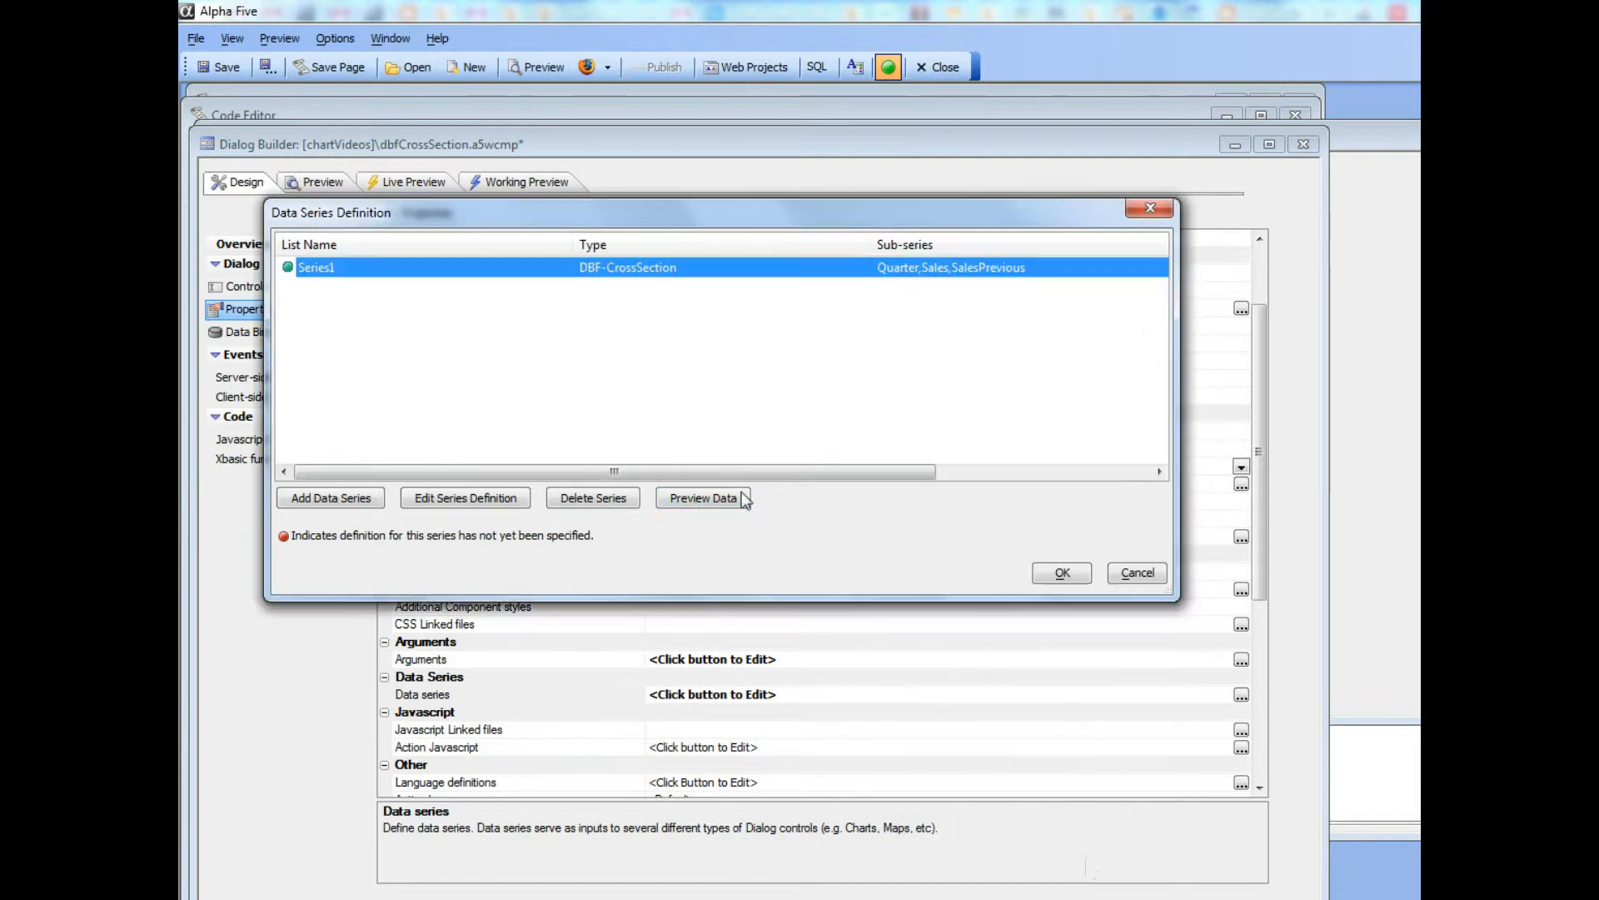
- Preview the data of Series1's Sales sub-series
click(738, 499)
click(939, 519)
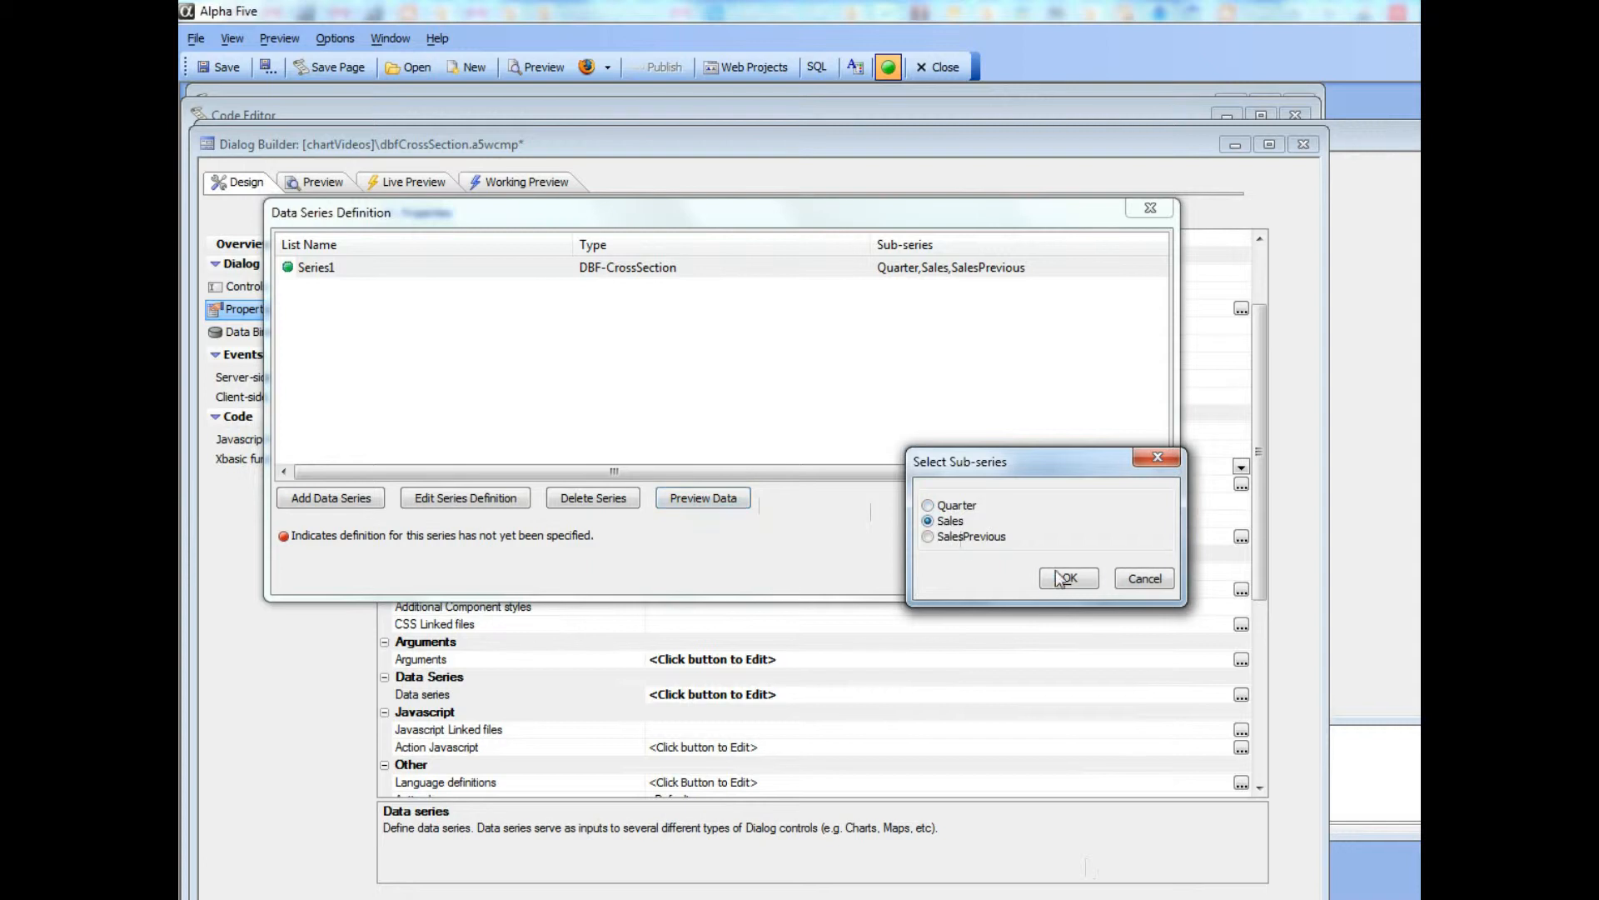
click(1062, 574)
click(1159, 232)
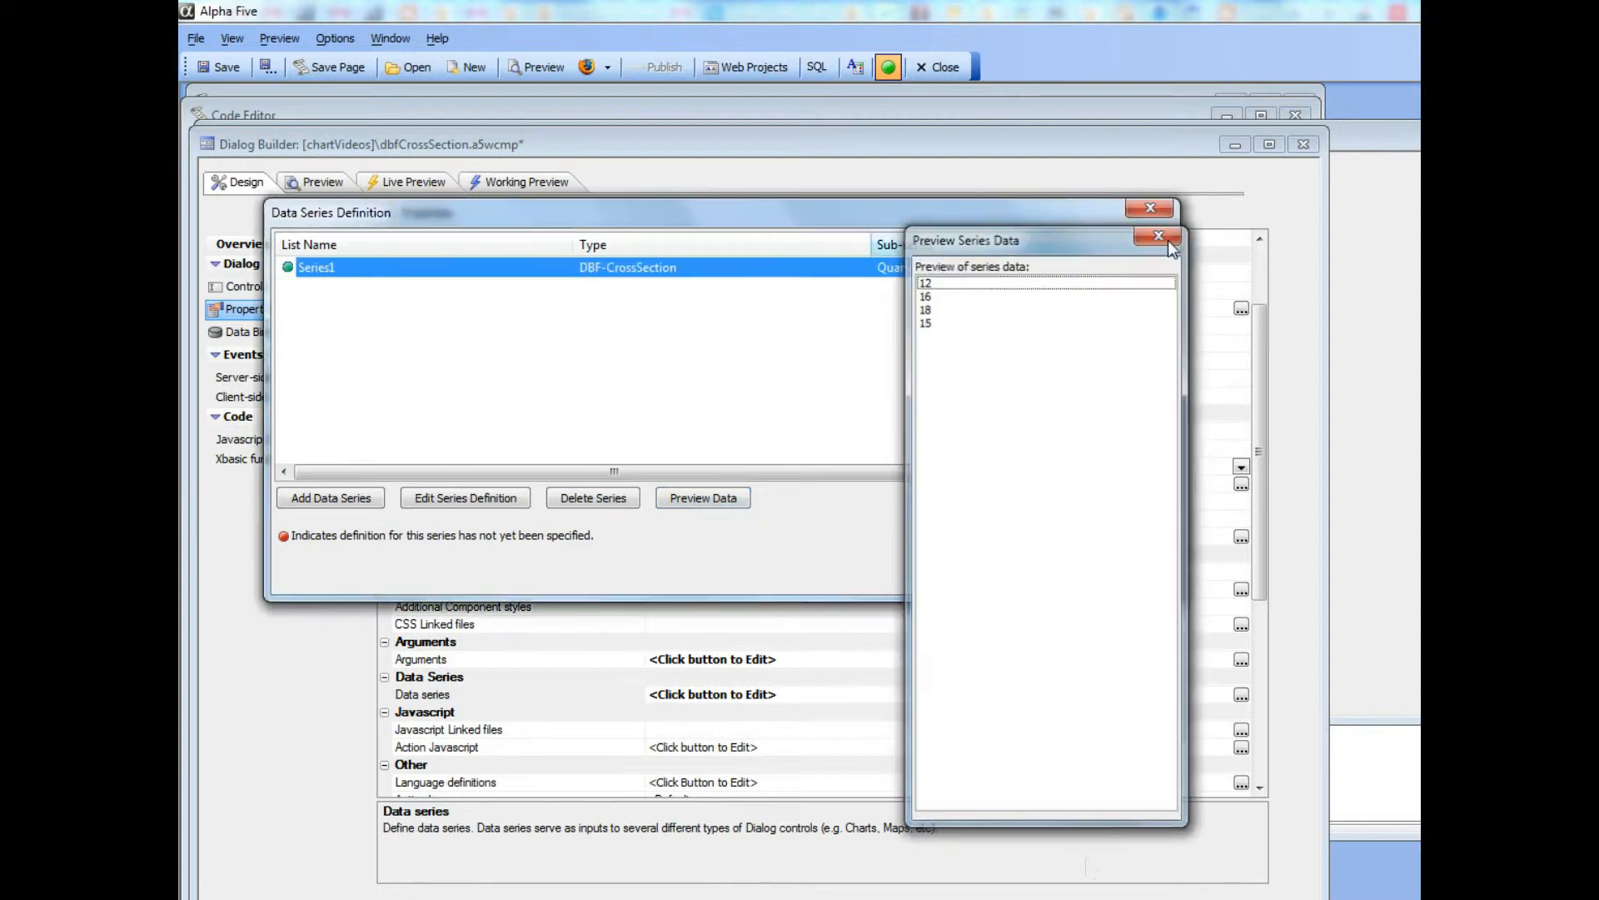
- Preview the data of Series1's SalesPrevious sub-series
click(713, 499)
click(934, 535)
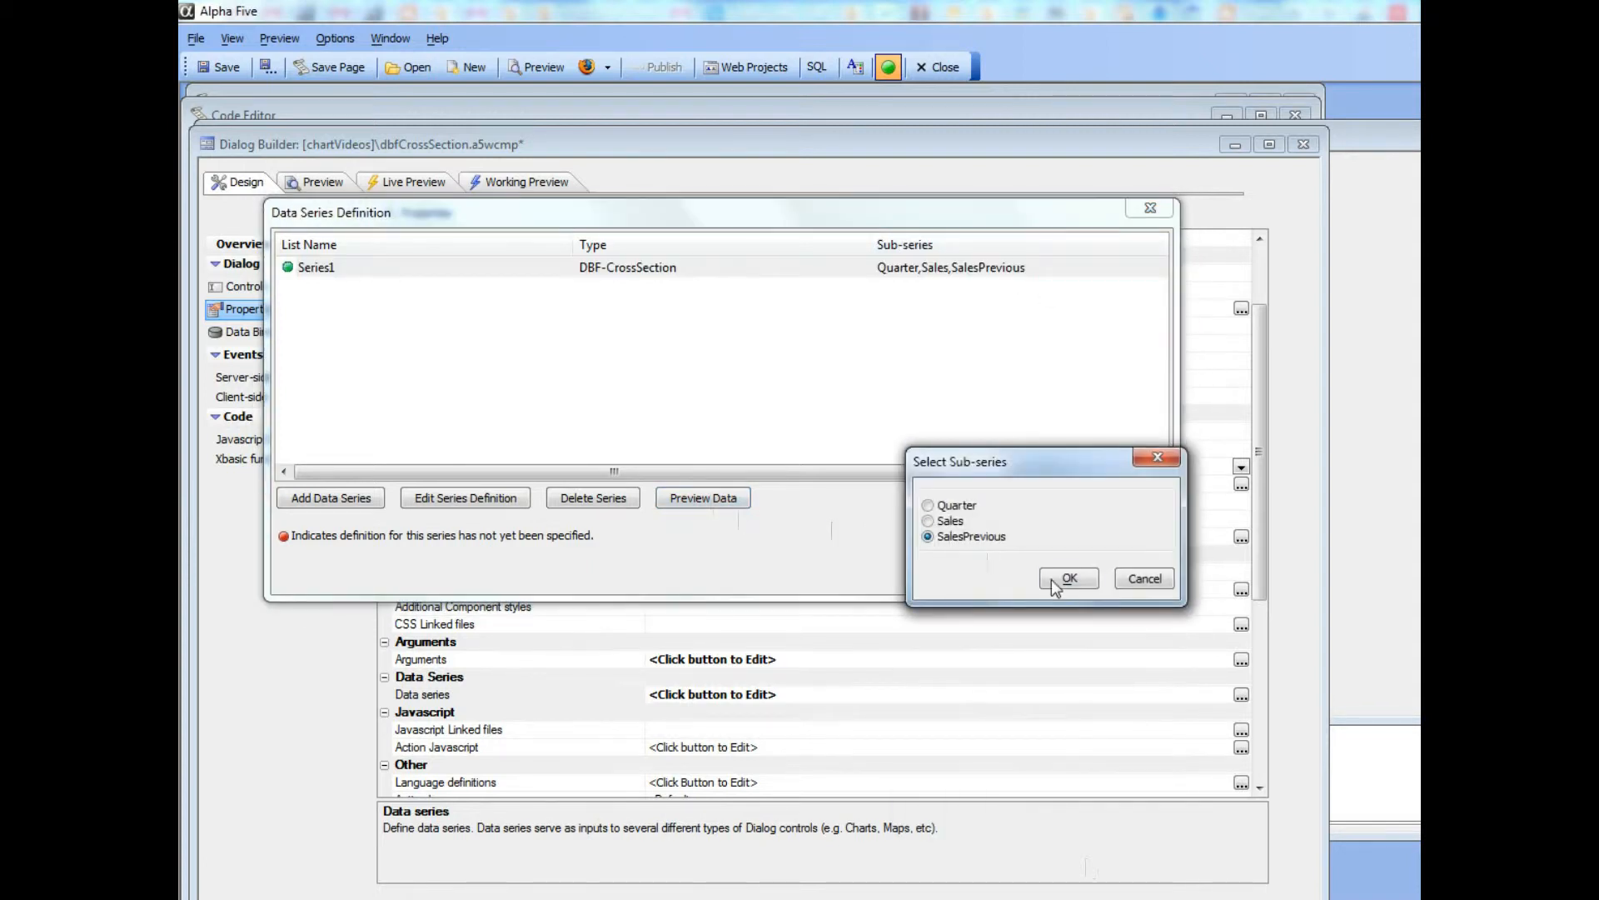
click(1065, 576)
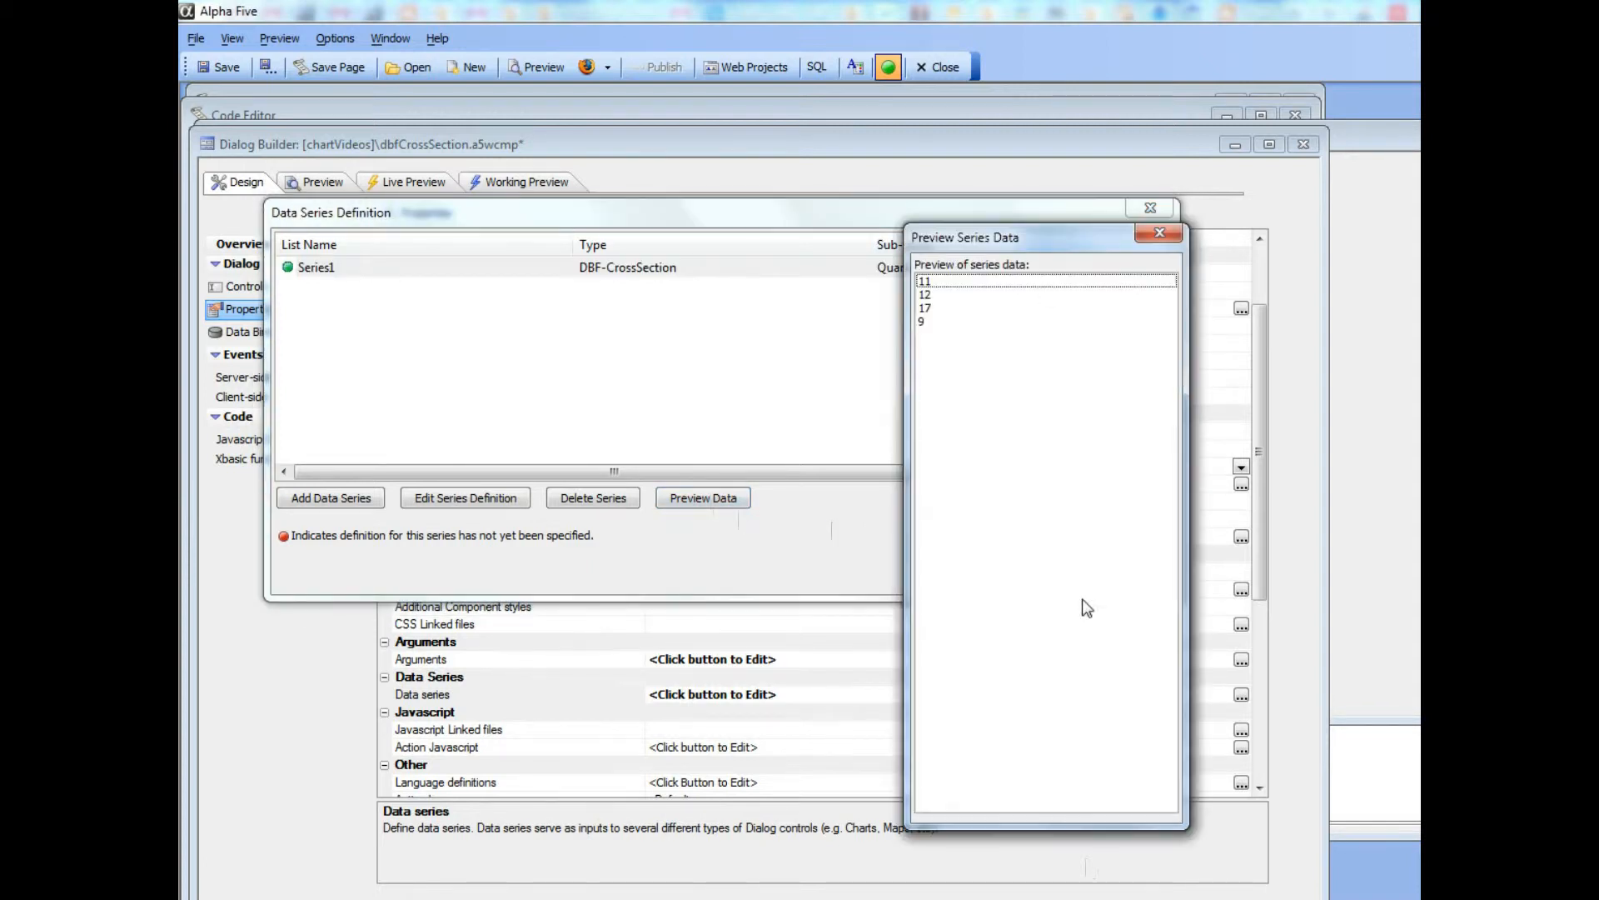
click(1159, 233)
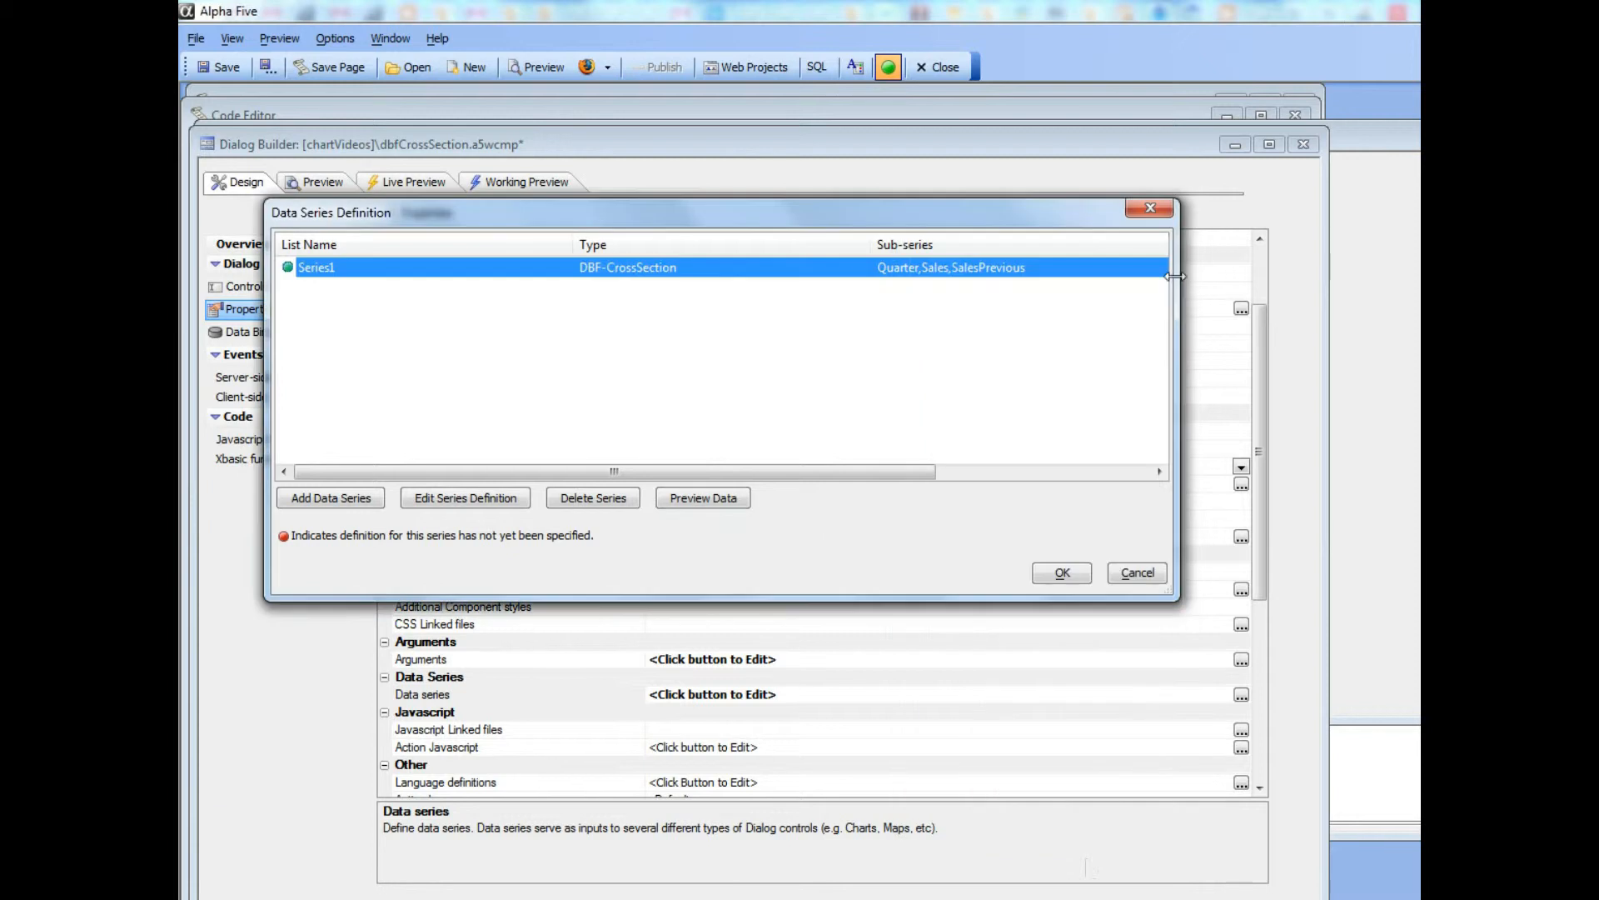
- Accept the data series definitions and run the component's working preview
click(1058, 577)
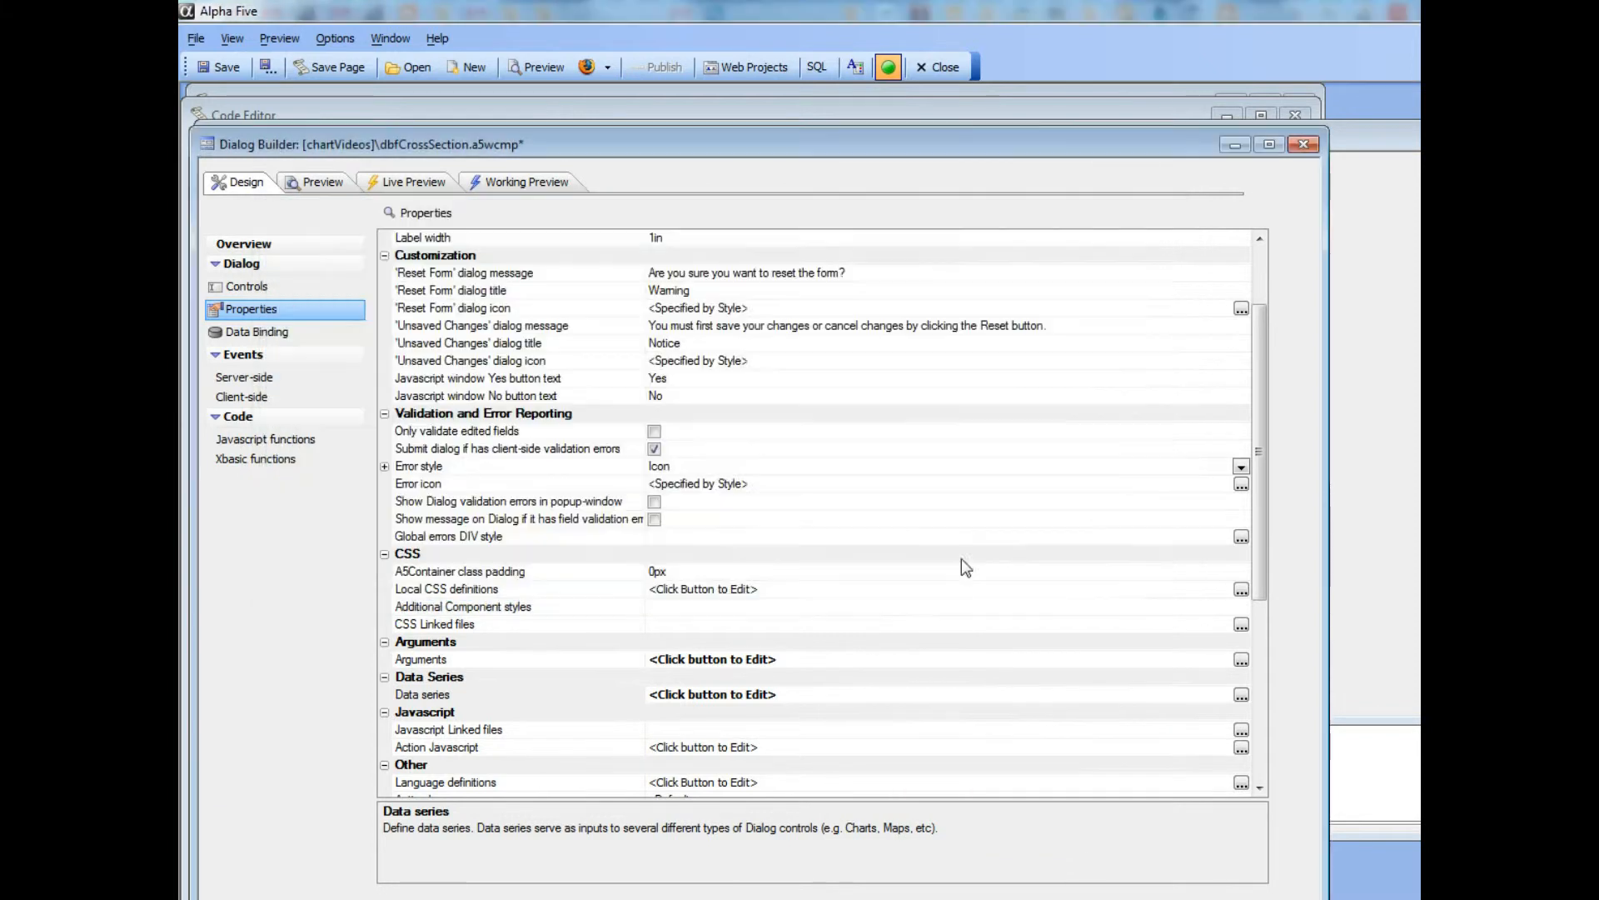
click(509, 185)
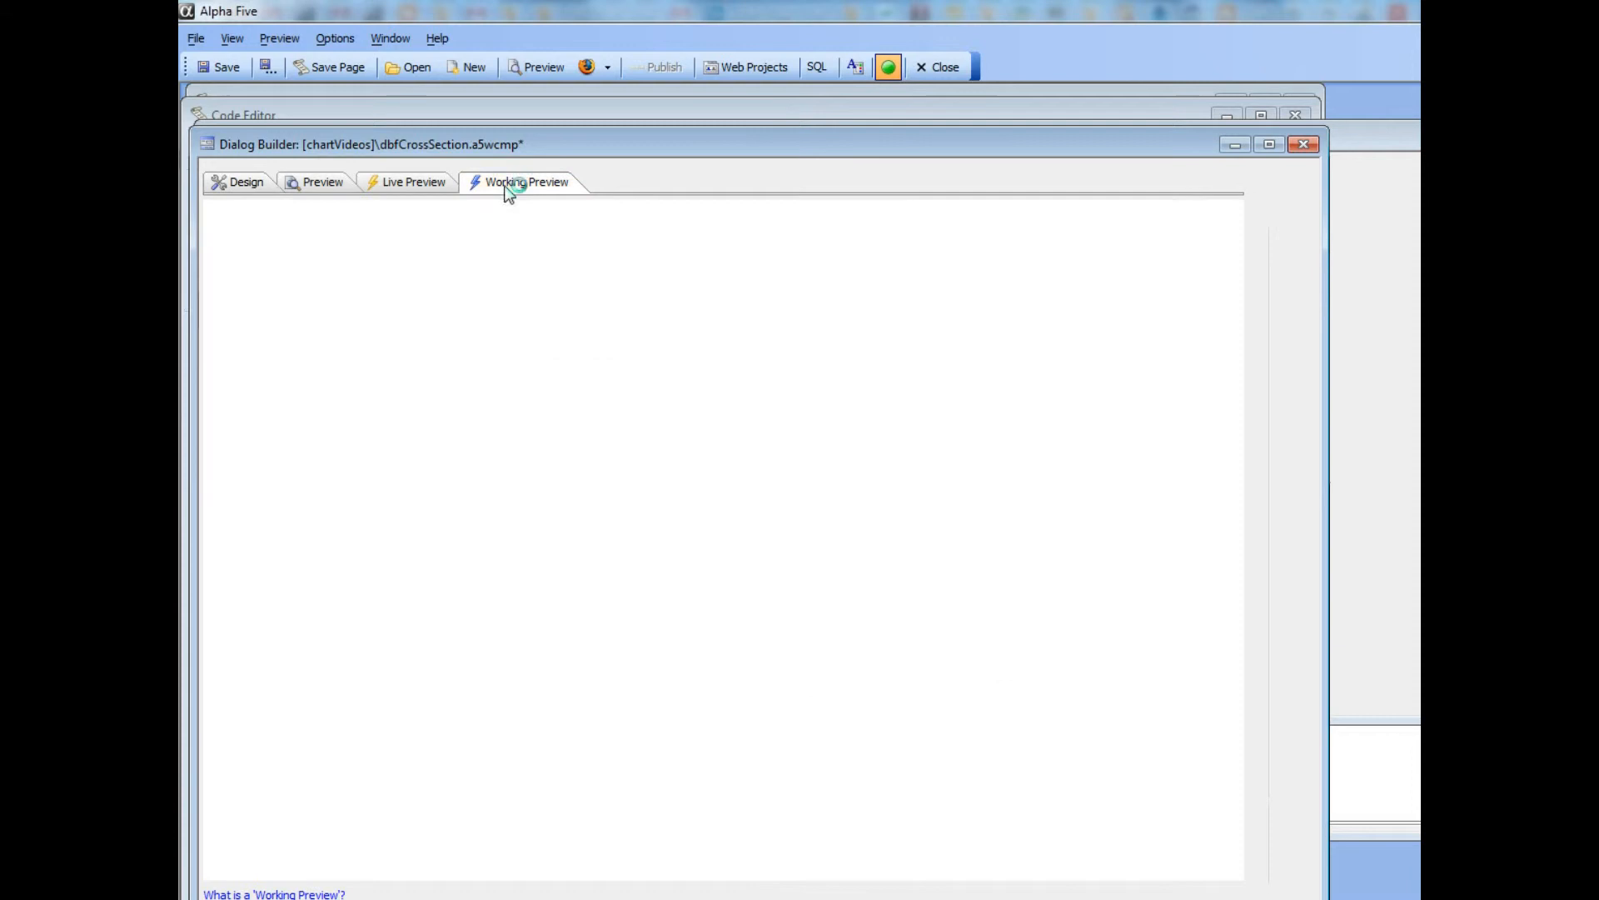